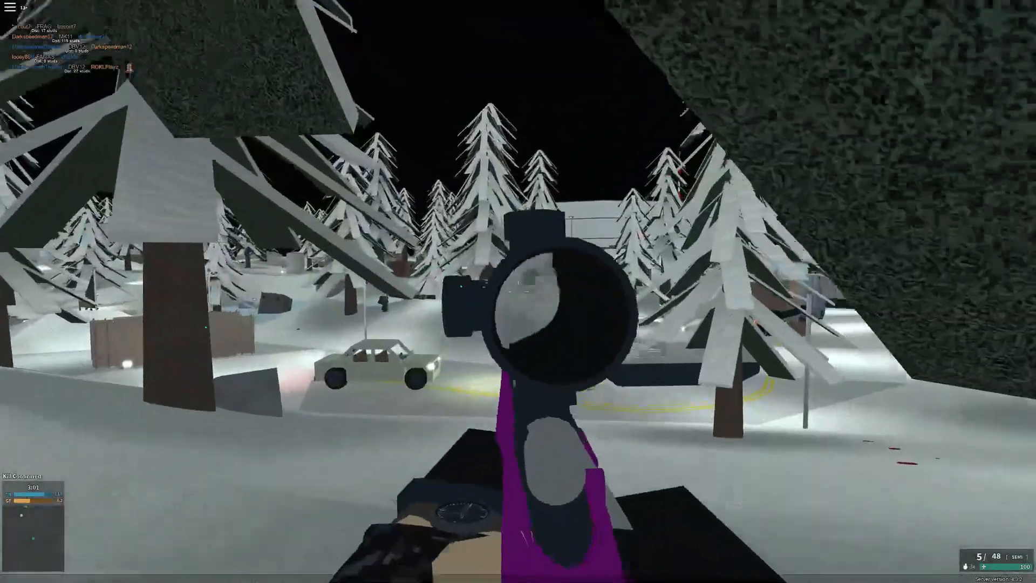
right_click(518, 292)
left_click(518, 291)
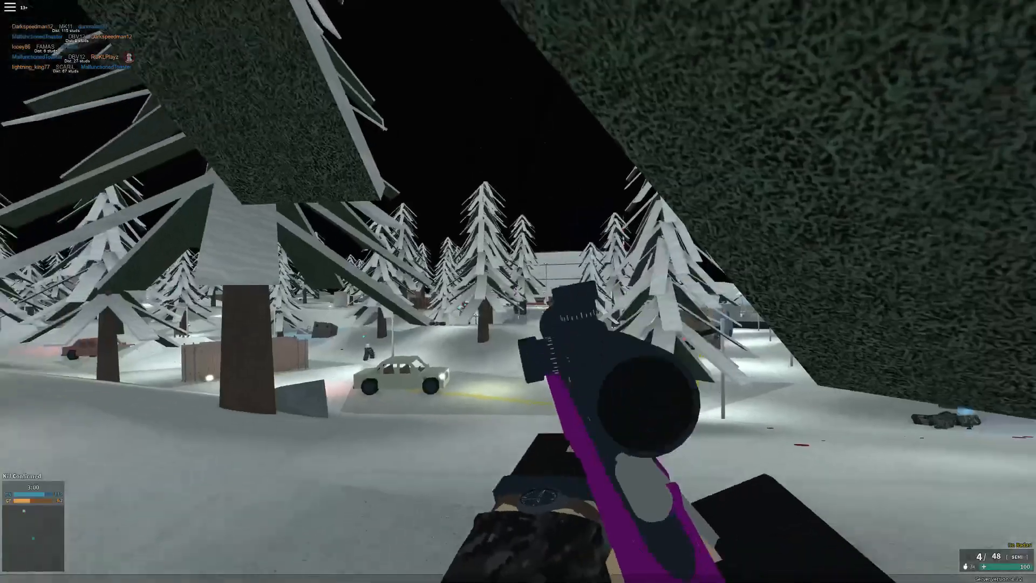
key("w")
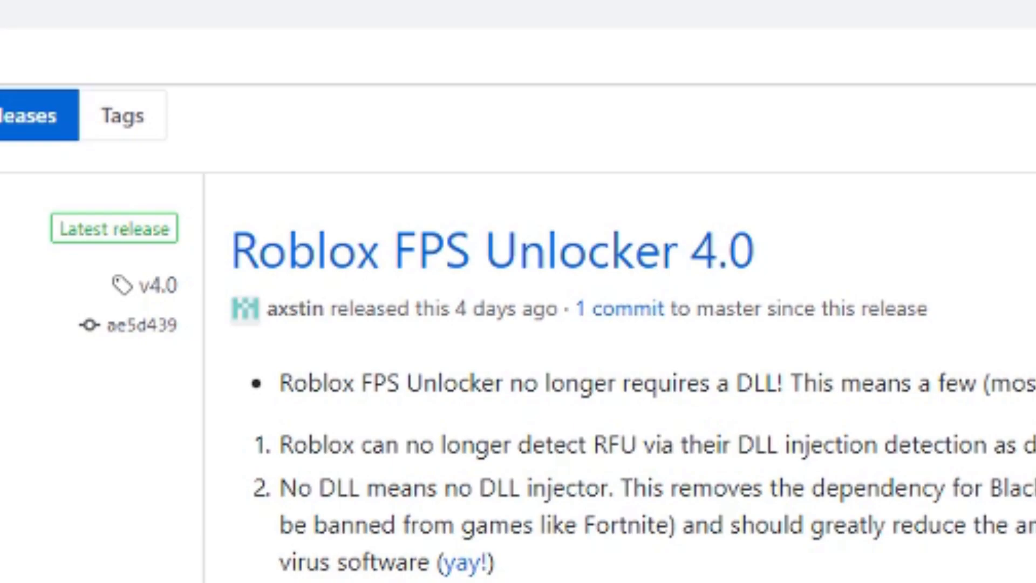
- Look over the Roblox FPS Unlocker 4.0 release page and the WinRAR downloads page
scroll(328, 246, "down", 1)
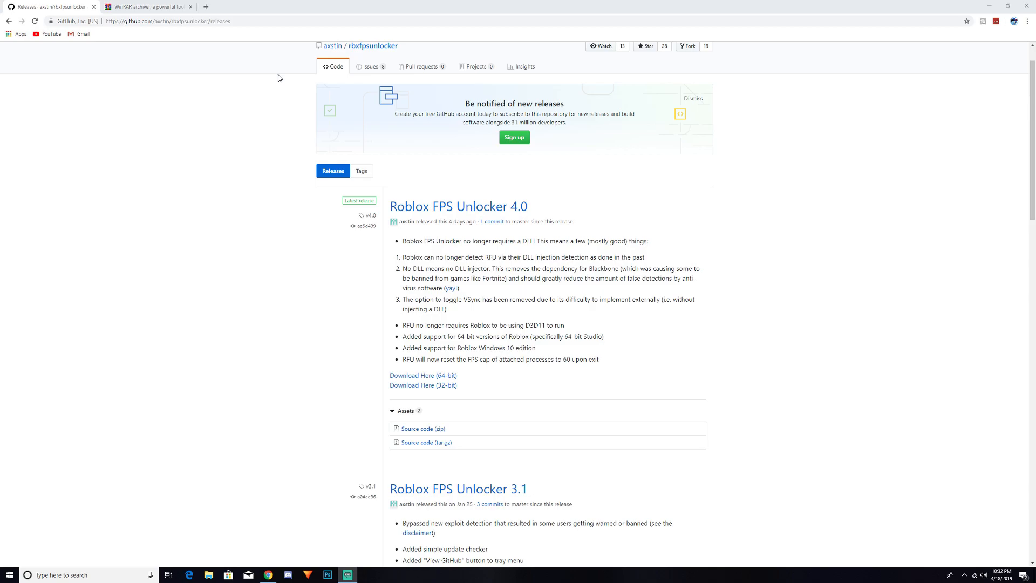
left_click(144, 9)
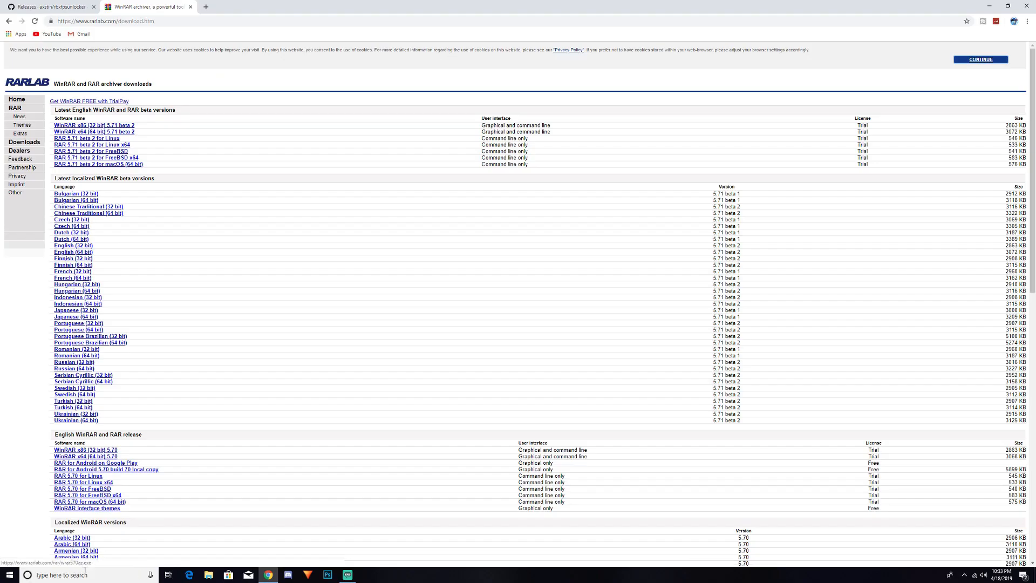
- Find the Downloads folder through system search, check it for the winrar-x64-571b1 installer, and close the folder
key("super")
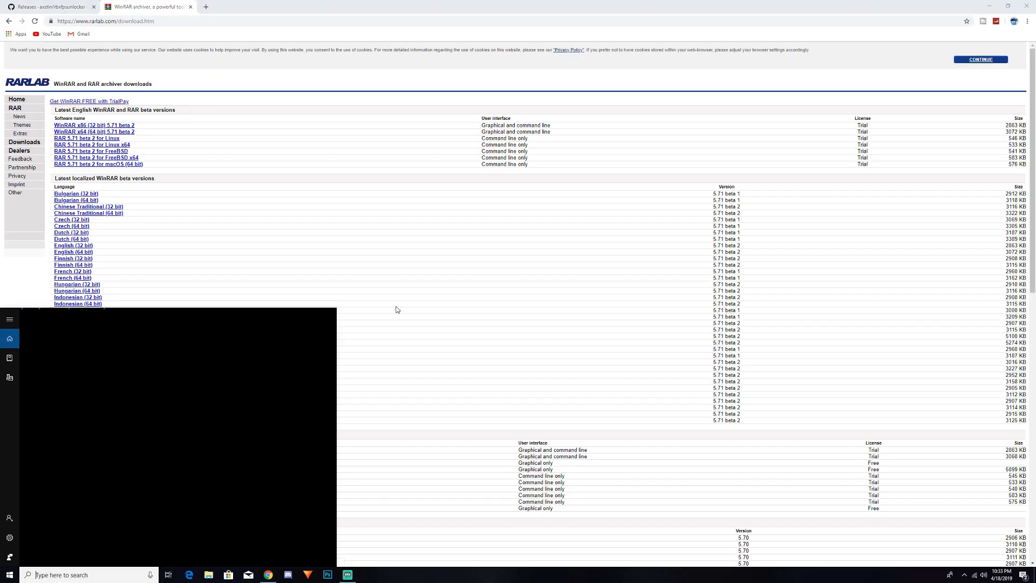
type("dow")
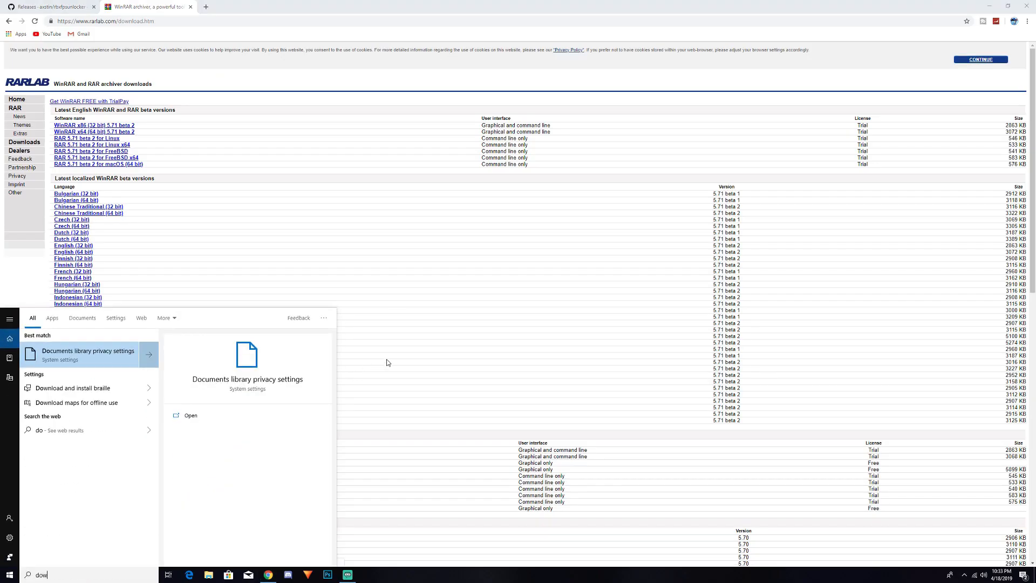
type("nloads")
left_click(85, 384)
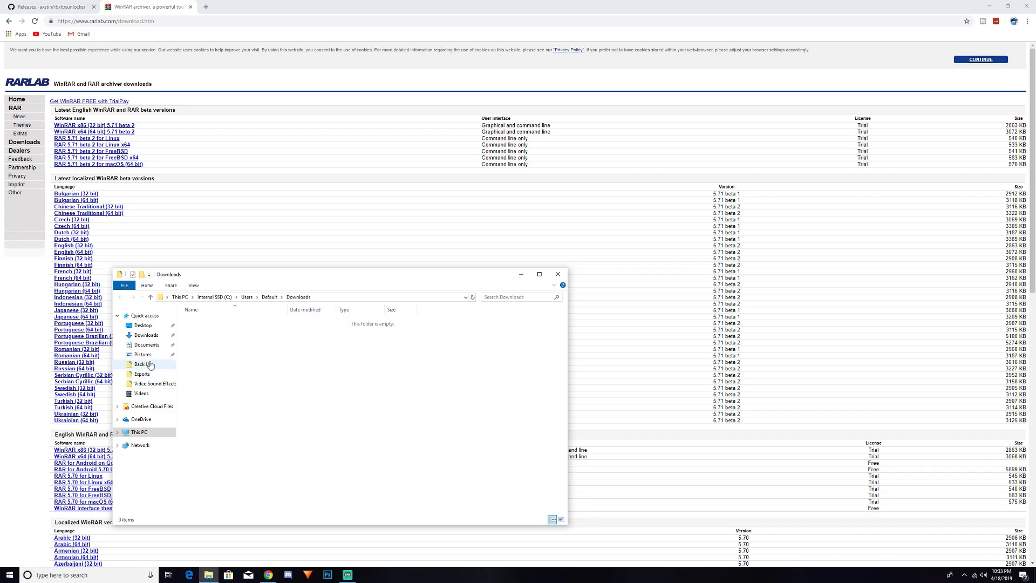
left_click(146, 335)
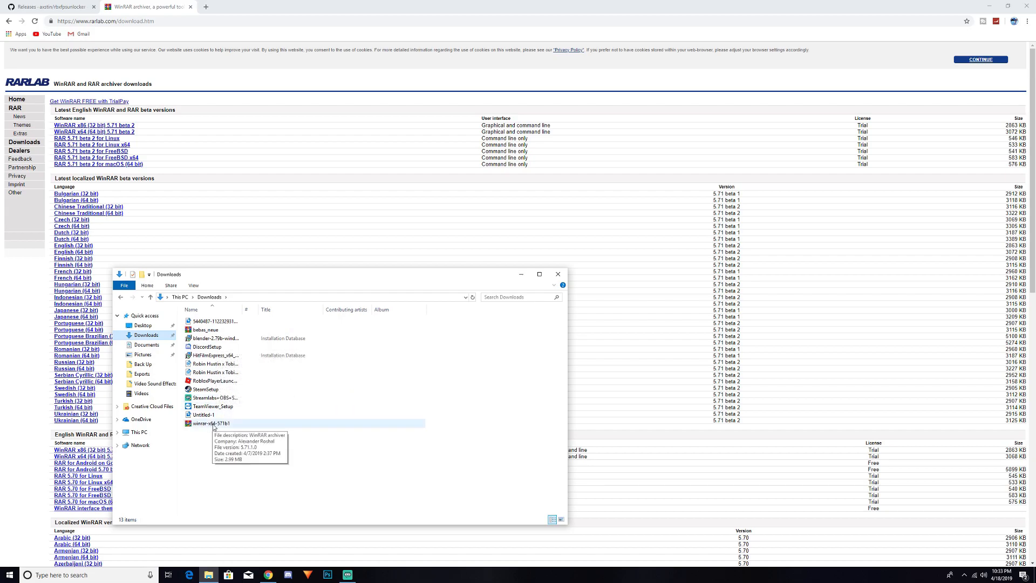
left_click(558, 274)
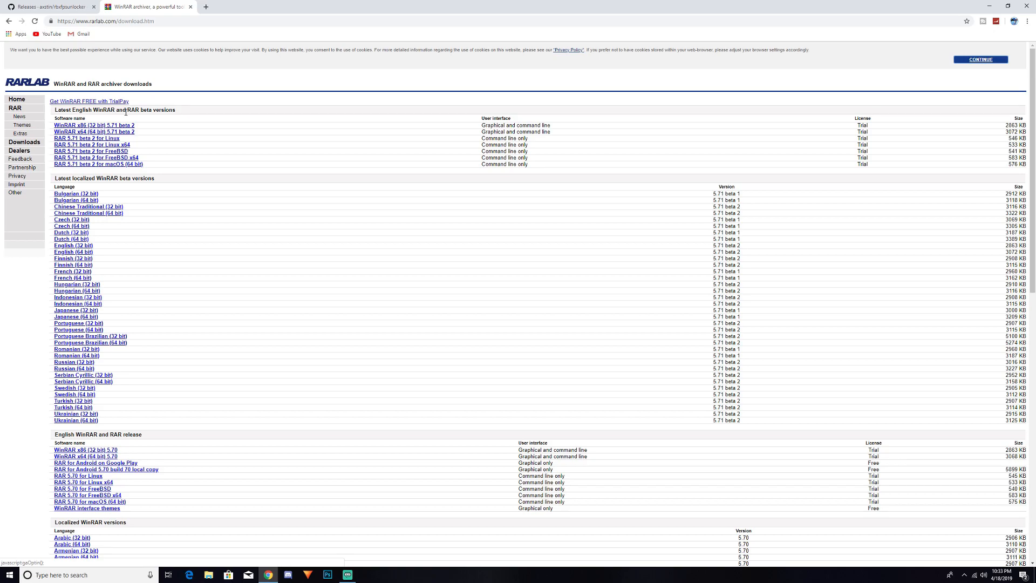
- Return to the GitHub releases page and review the title and release notes of Roblox FPS Unlocker 4.0
key("ctrl+Tab")
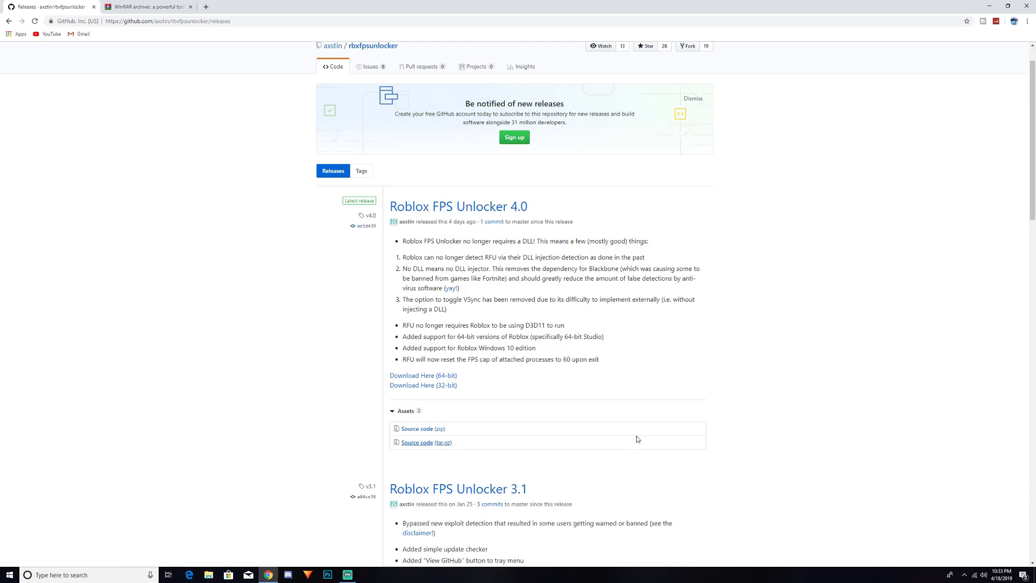
left_click_drag(401, 242, 587, 253)
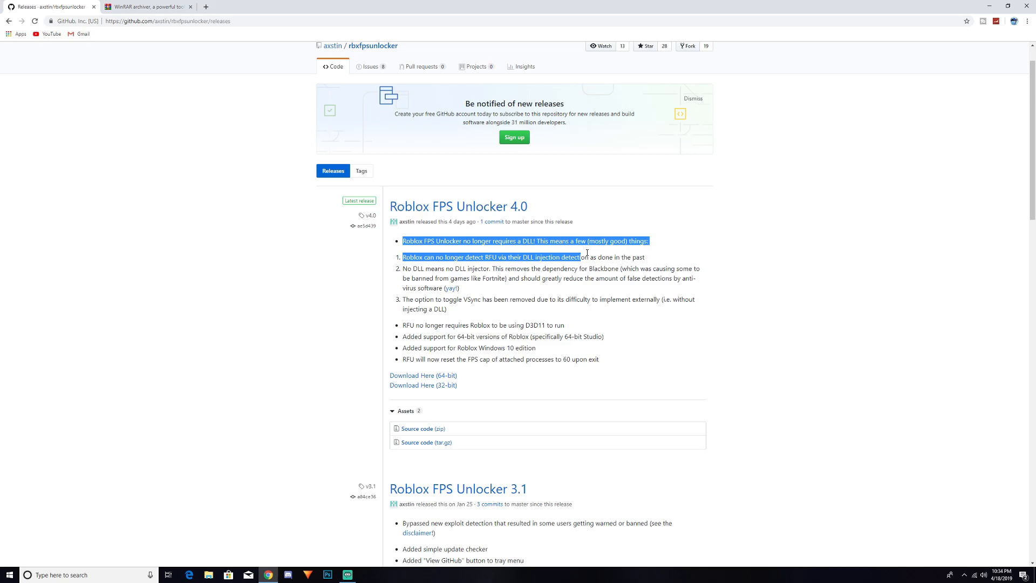
left_click(597, 235)
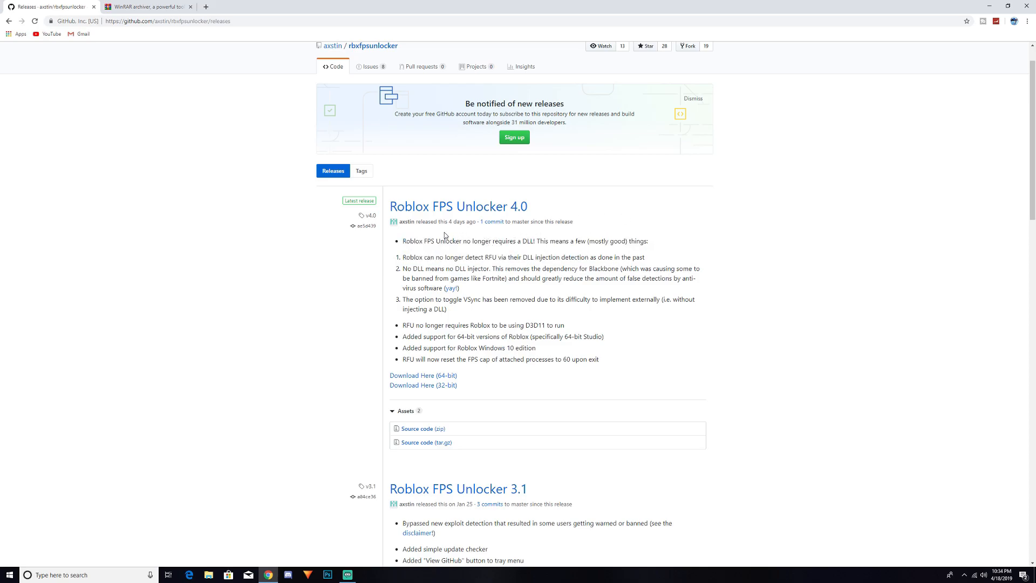
mouse_move(388, 206)
left_mouse_down()
mouse_move(528, 207)
mouse_move(388, 207)
left_mouse_up()
left_click(575, 208)
left_click(396, 193)
left_click_drag(536, 208, 397, 196)
left_click(401, 189)
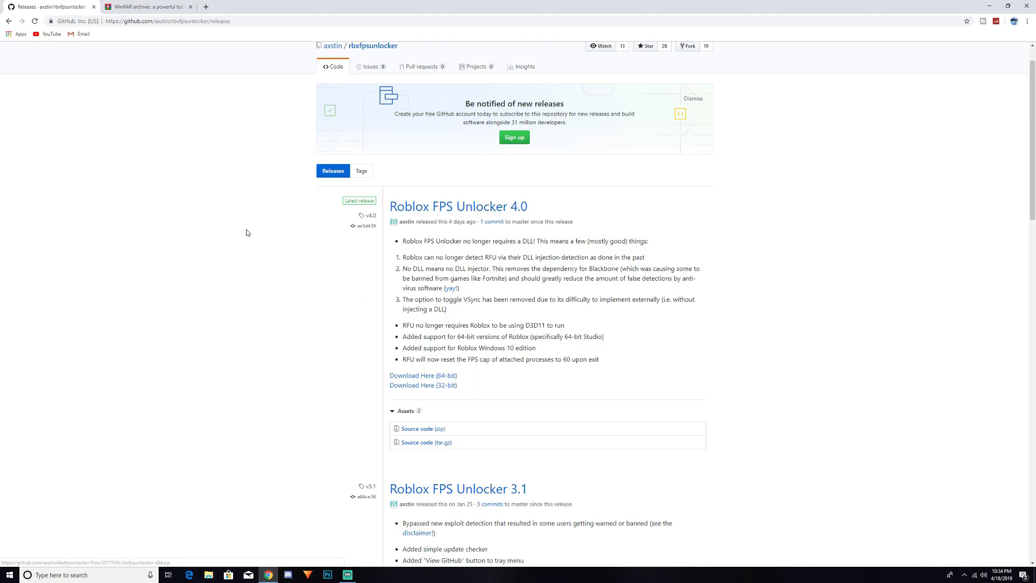
- Download the 64-bit version of Roblox FPS Unlocker 4.0 and move the rbxfpsunlocker-x64 archive from Downloads to the desktop
left_click(445, 377)
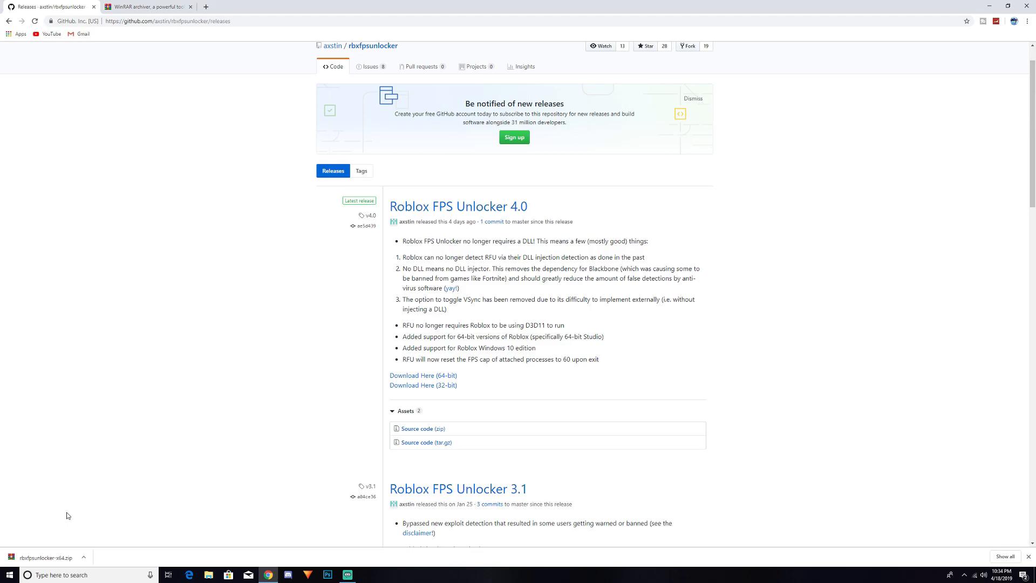
left_click(84, 553)
left_click(104, 529)
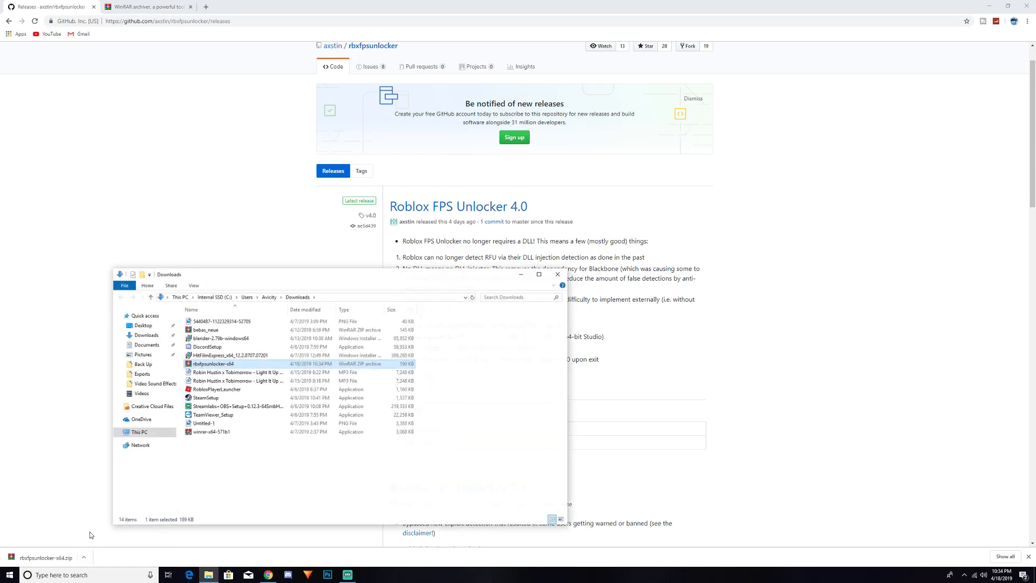
left_click(537, 274)
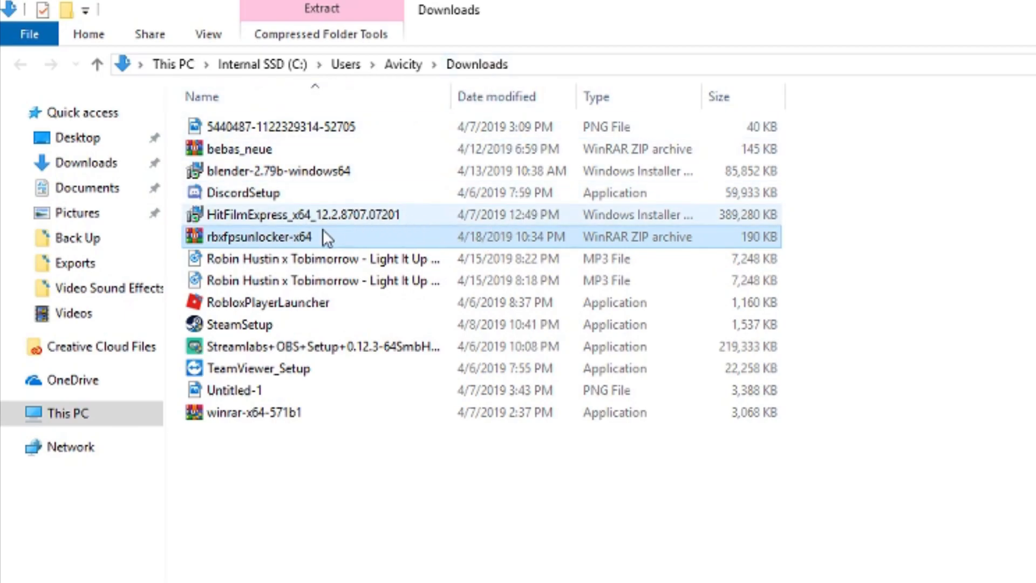
left_click_drag(260, 234, 90, 138)
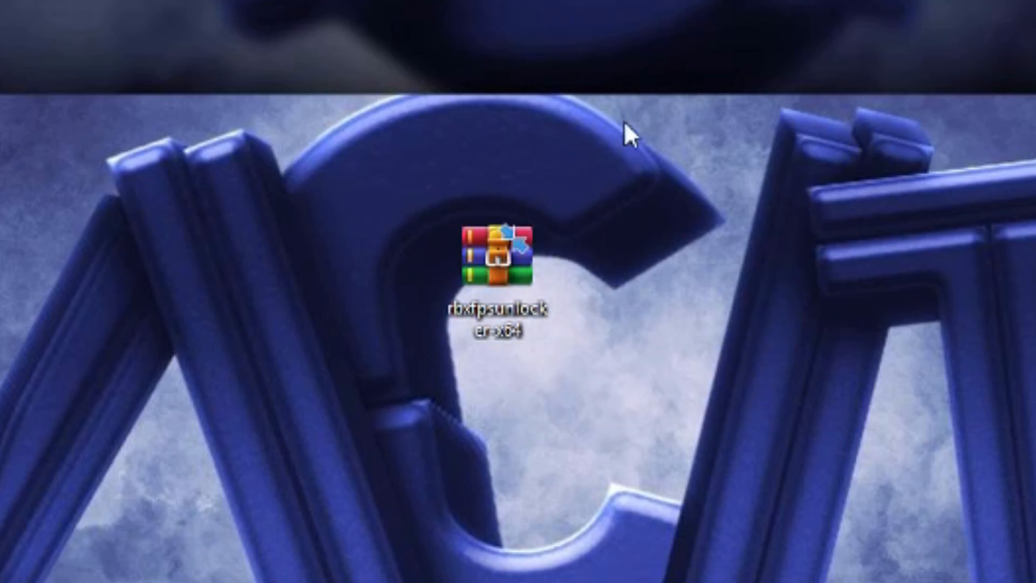
- Extract the rbxfpsunlocker-x64 archive directly onto the desktop and place the extracted program just below the archive
right_click(497, 275)
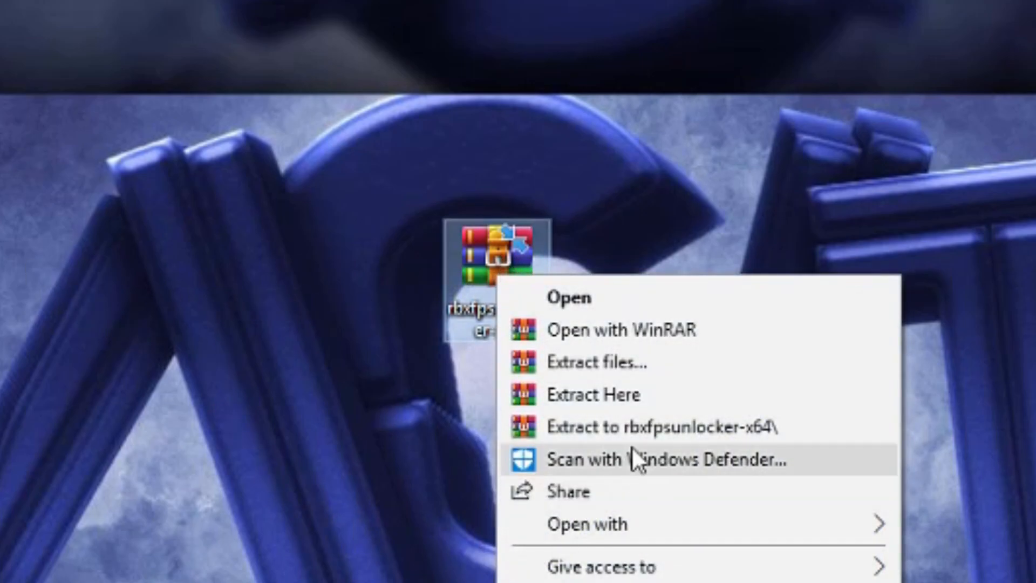
left_click(671, 392)
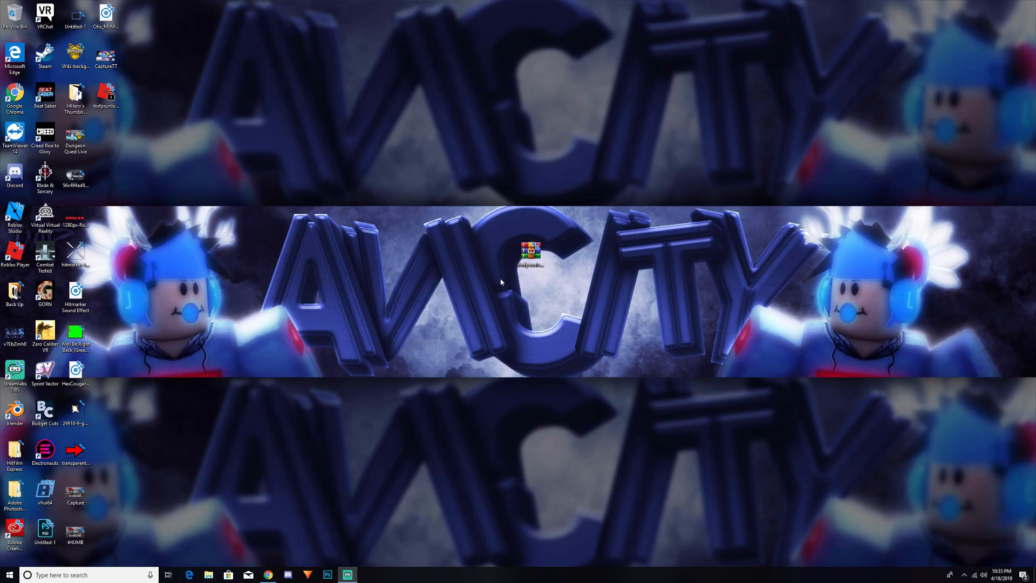
left_click_drag(106, 95, 531, 295)
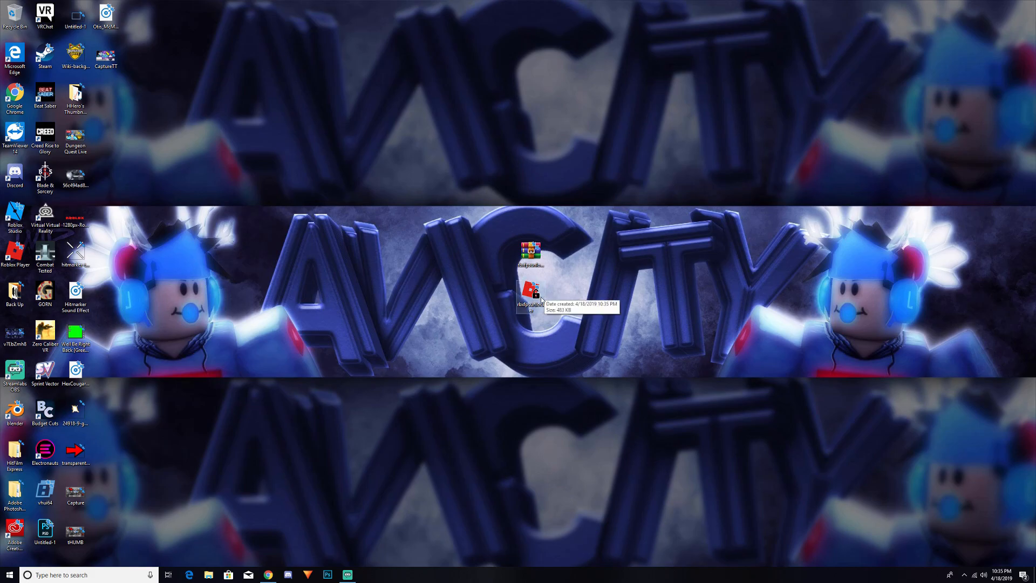
- Move the rbxfpsunlocker-x64 archive to the Recycle Bin and permanently delete it by emptying the bin
left_click(540, 251)
left_click_drag(539, 252, 16, 15)
right_click(18, 15)
left_click(51, 26)
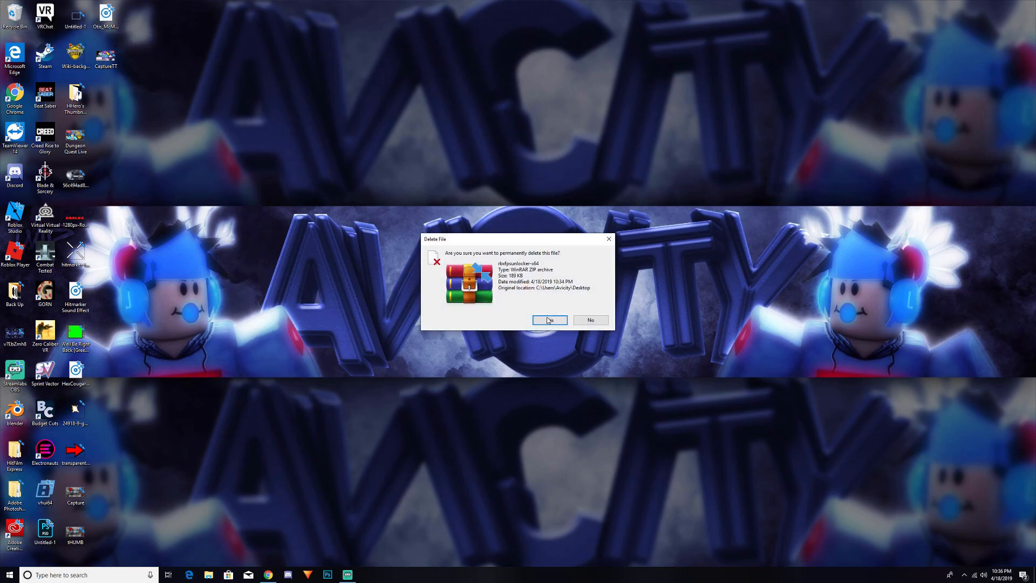
left_click(549, 319)
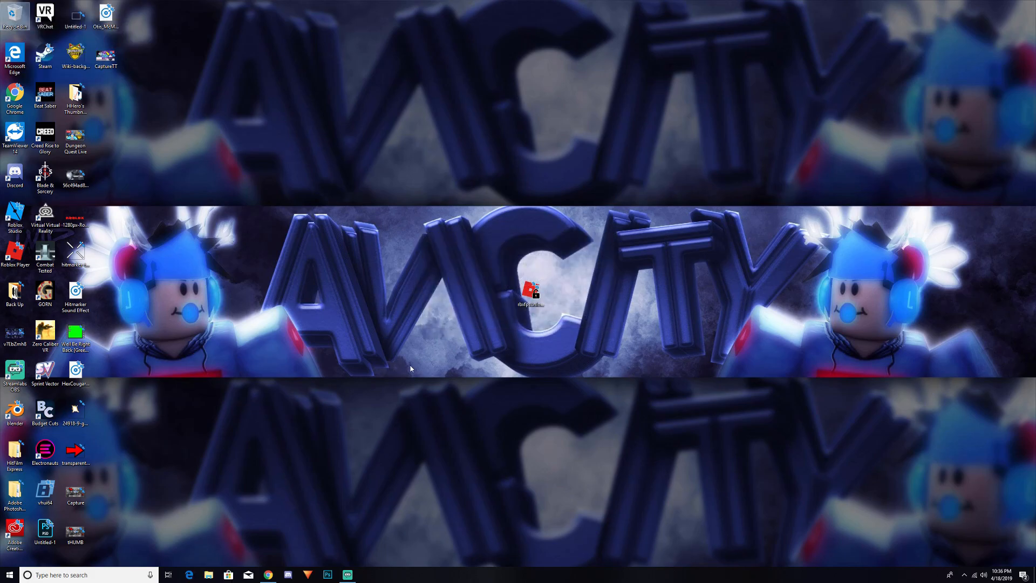
- Launch Roblox FPS Unlocker from the desktop and look at the options of its notification area icon
double_click(530, 292)
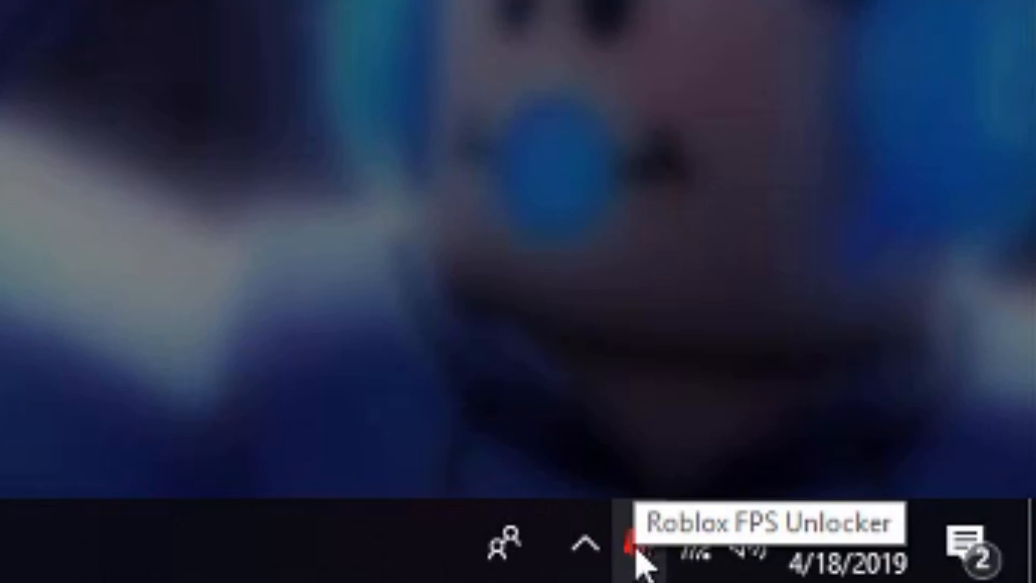
right_click(642, 561)
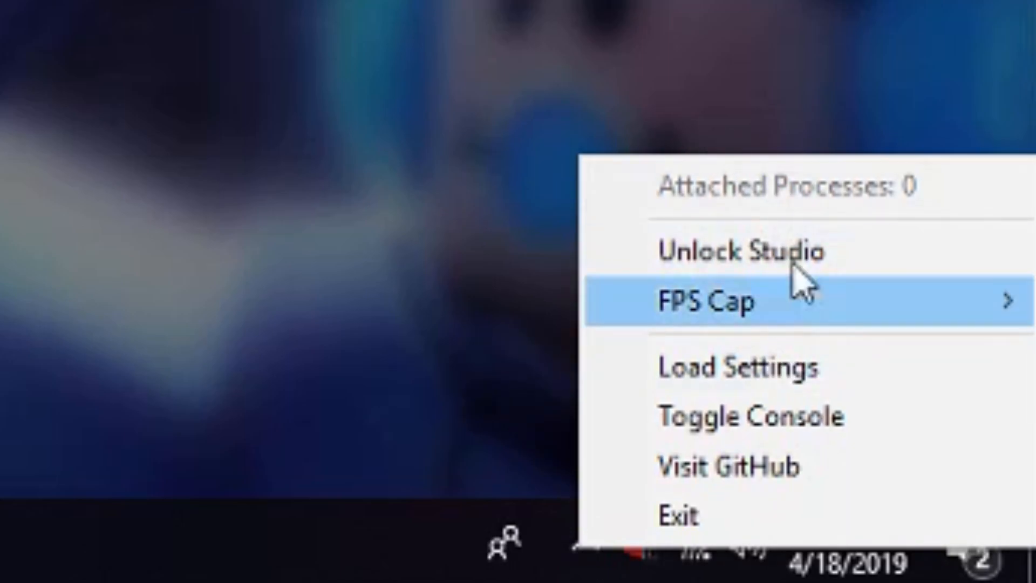
left_click(302, 73)
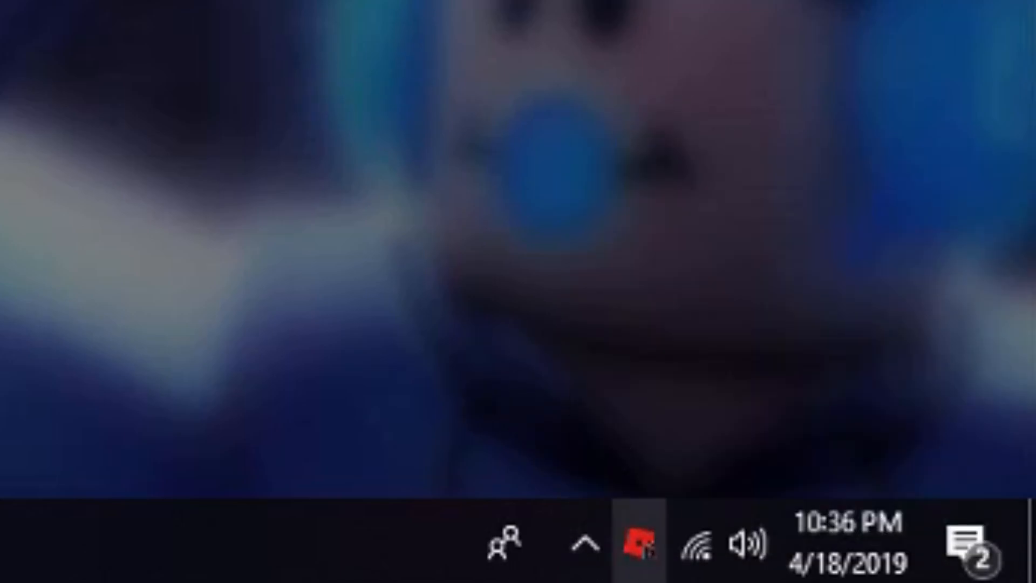
- Move the Roblox FPS Unlocker icon into the hidden notification icons and view its options from there
left_click(585, 544)
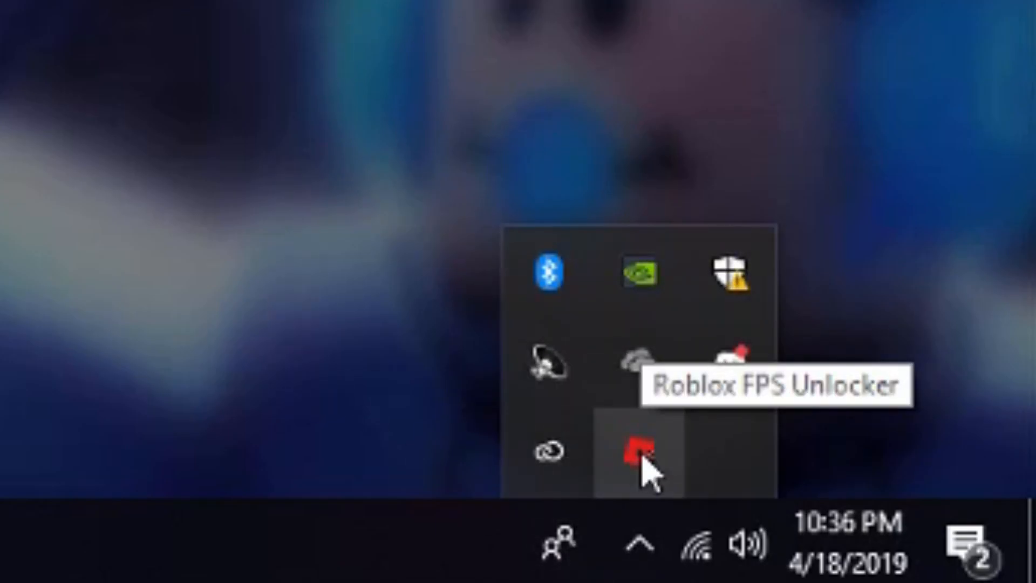
right_click(654, 456)
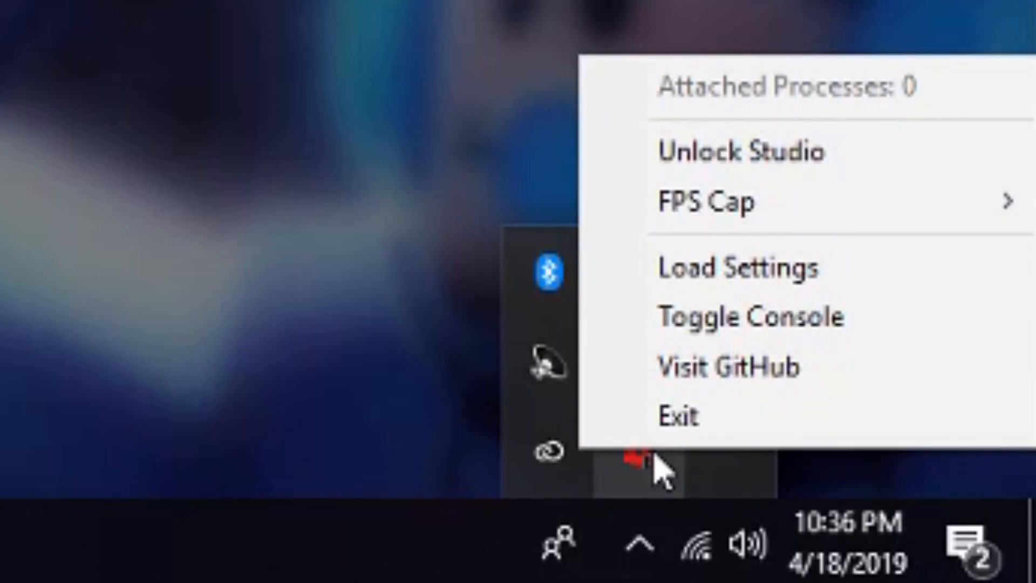
left_click(659, 369)
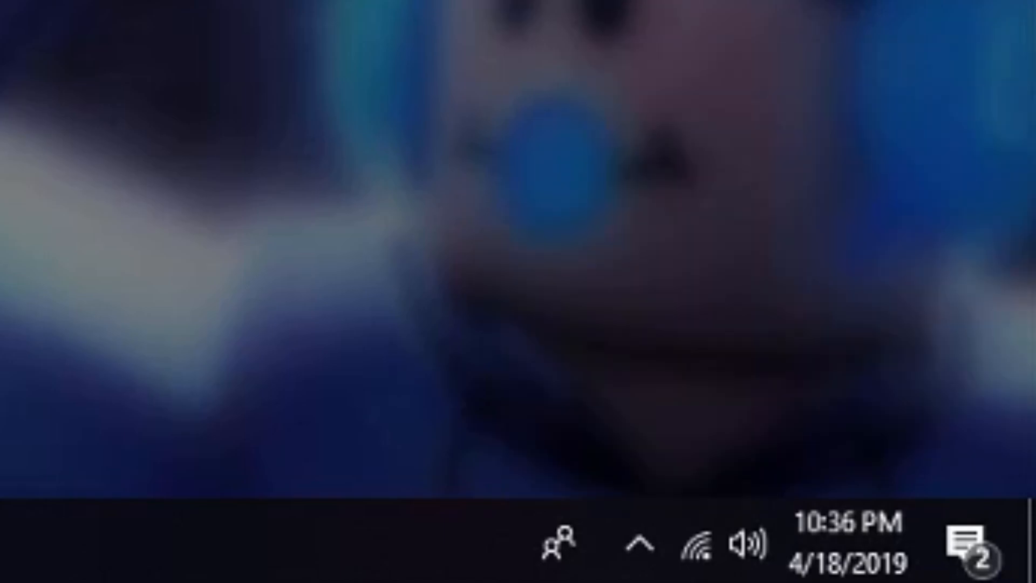
- Exit Roblox FPS Unlocker through its hidden notification icon and launch the program again from the desktop
left_click(645, 543)
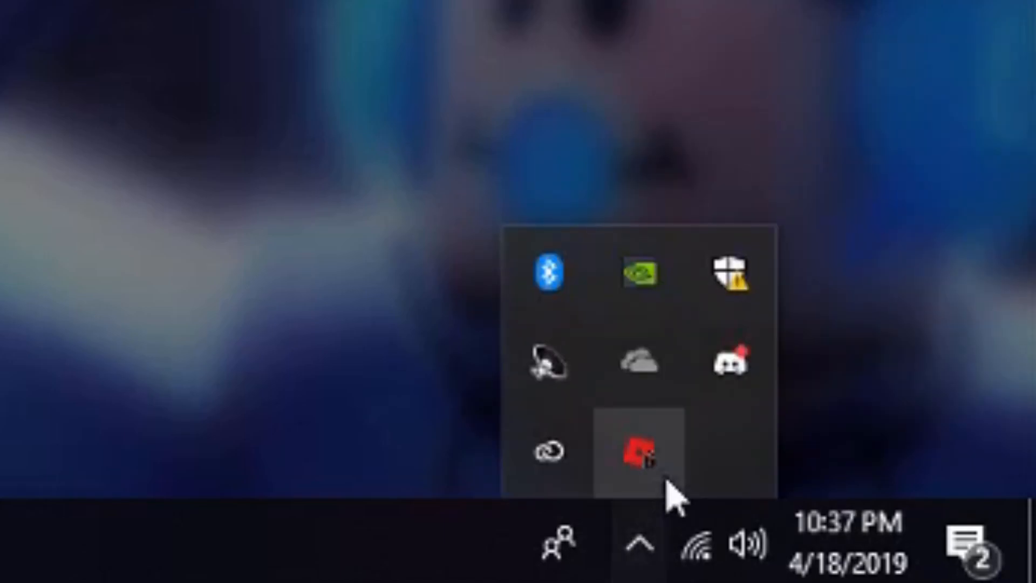
right_click(642, 434)
left_click(685, 402)
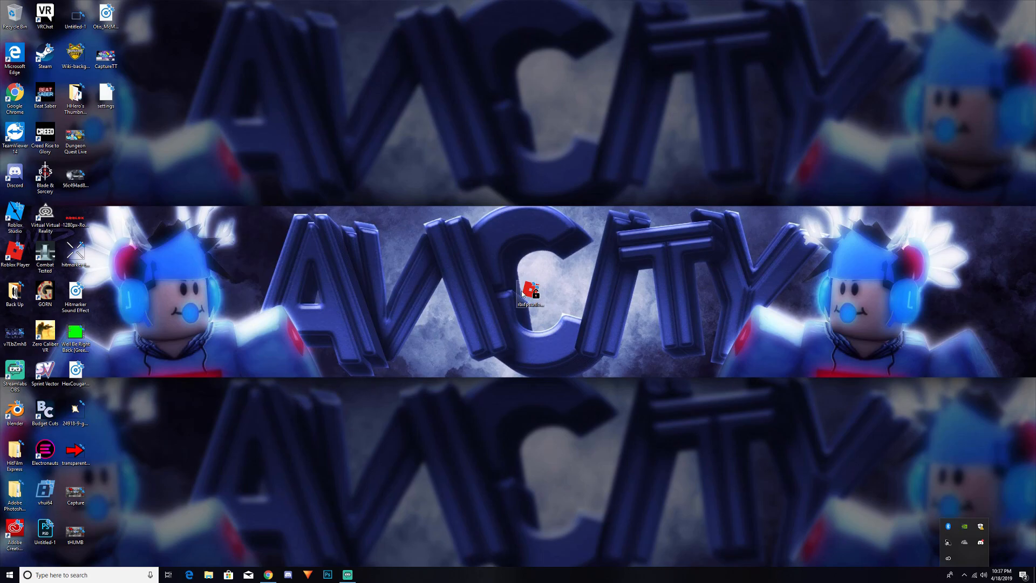
double_click(522, 291)
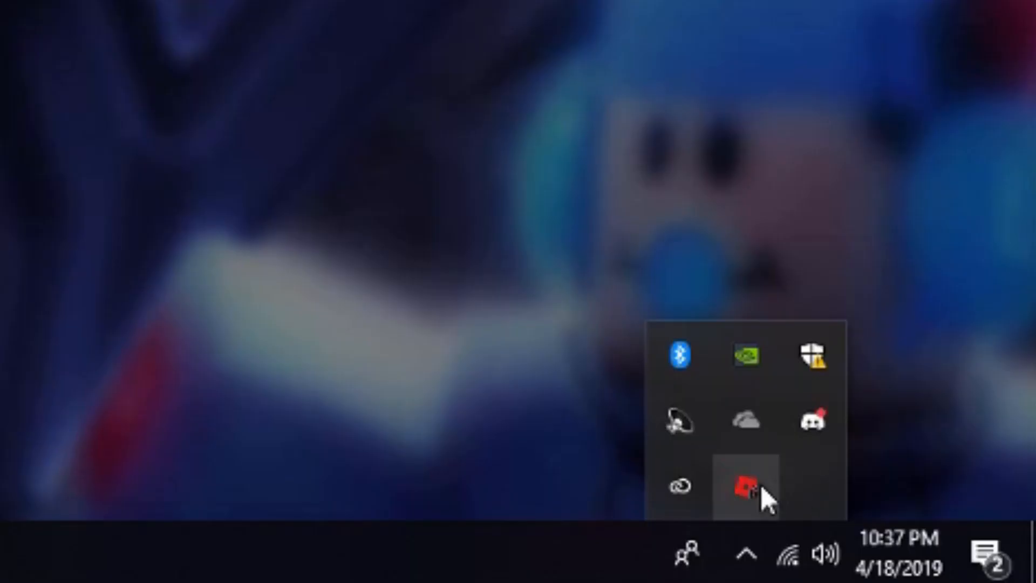
- Look through the Roblox FPS Unlocker options, including the available FPS Cap values, from its hidden notification icon
right_click(762, 489)
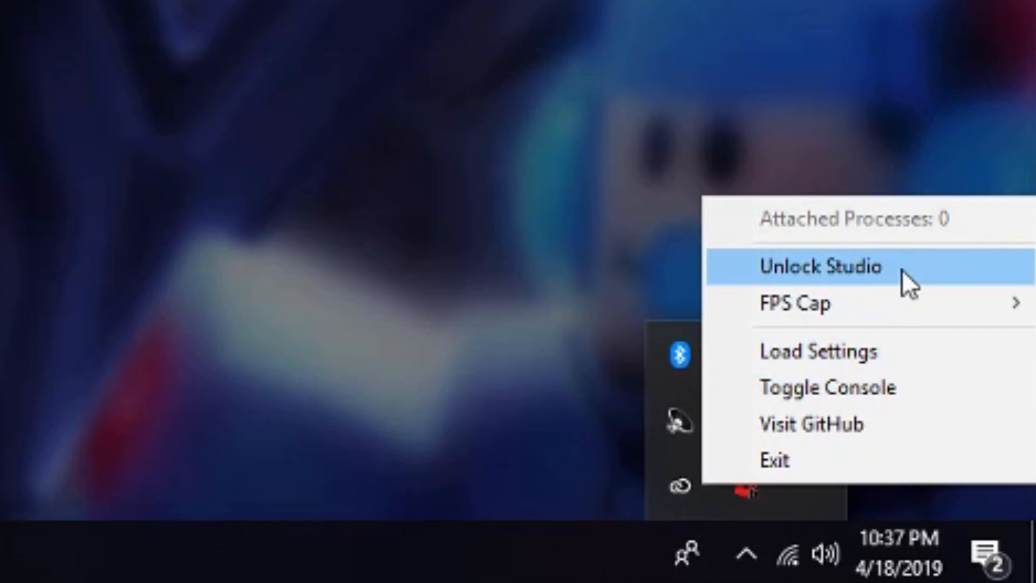
mouse_move(834, 304)
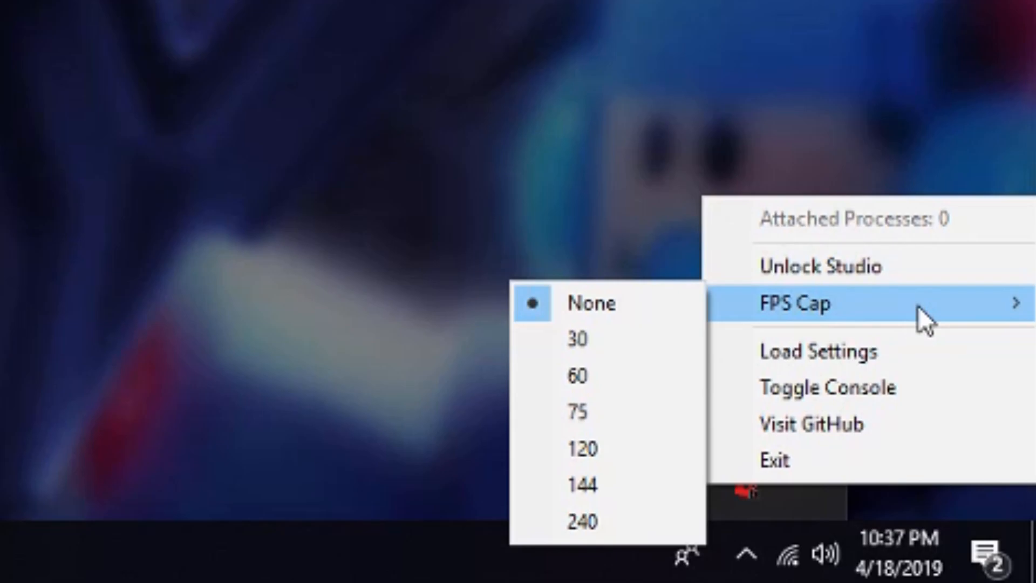
left_click(571, 221)
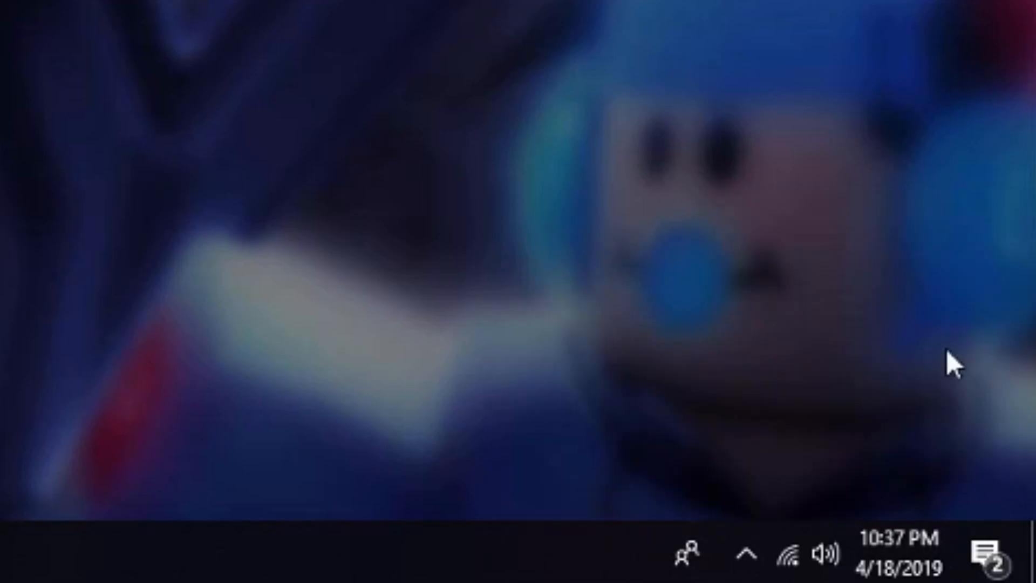
left_click(745, 555)
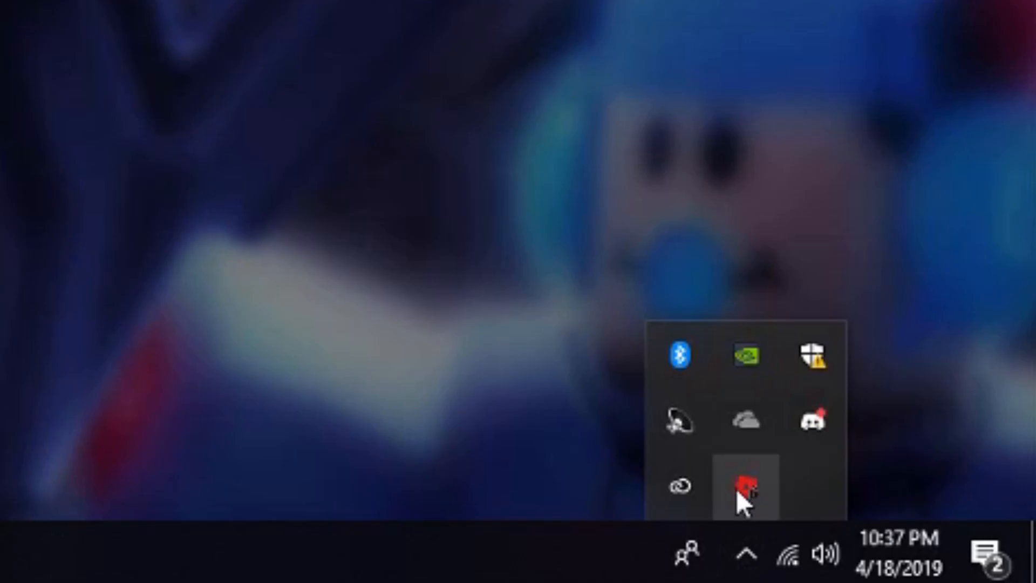
left_click_drag(472, 248, 497, 261)
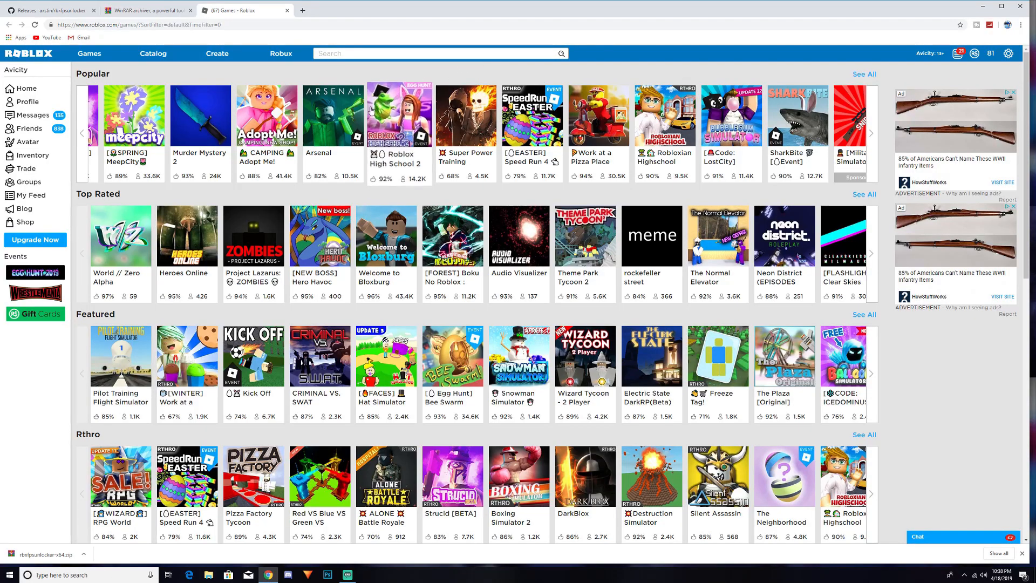
- Open Arsenal from Roblox's Popular games and move around the map to check the frame rate in play
left_click(341, 117)
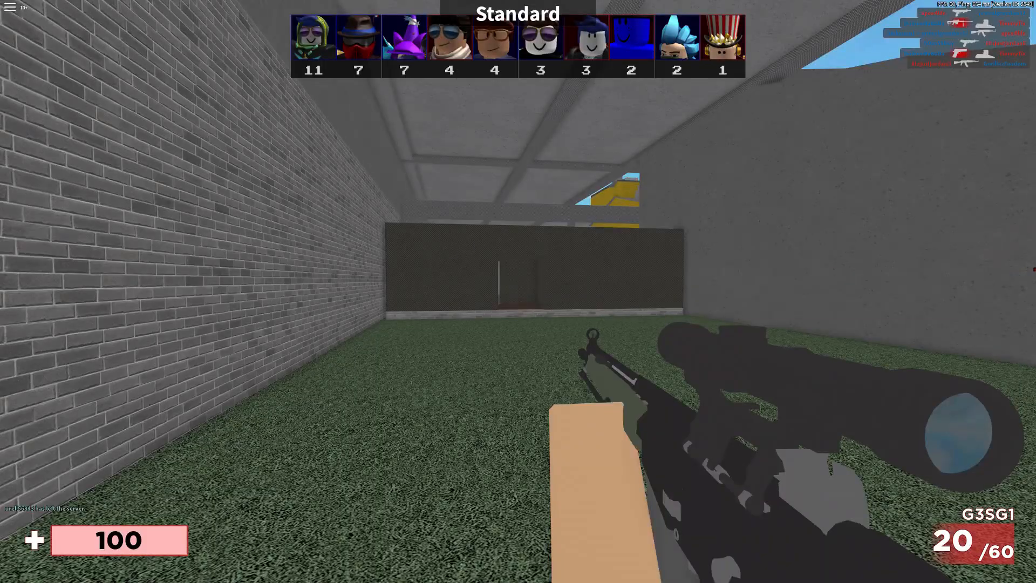
key("w")
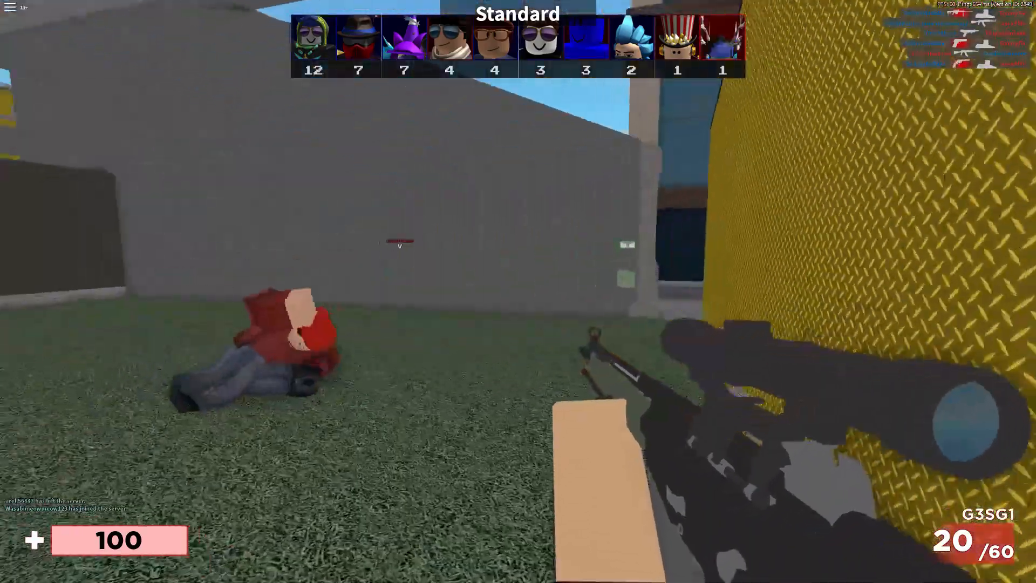
key("w")
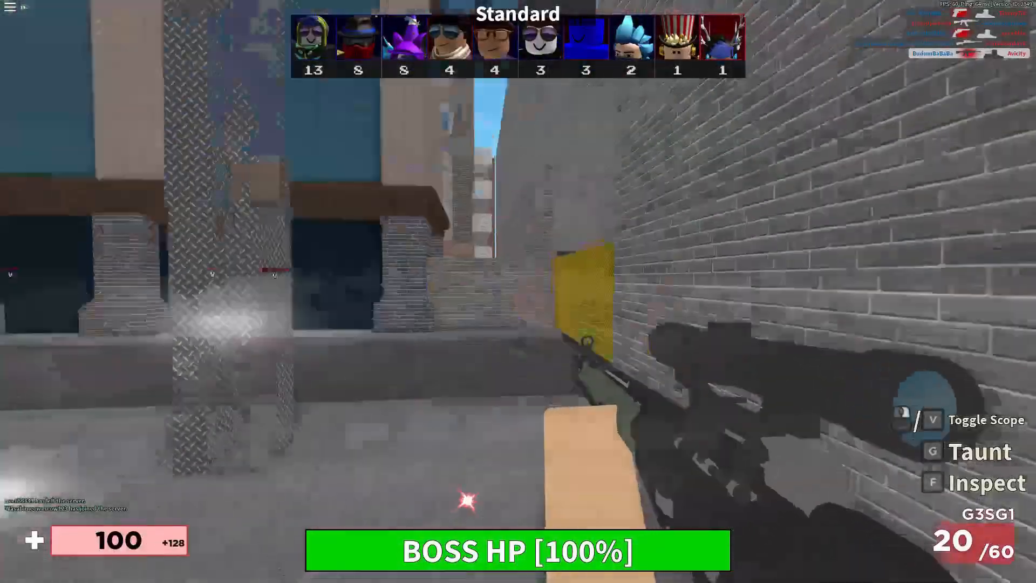
key("w")
key("w")
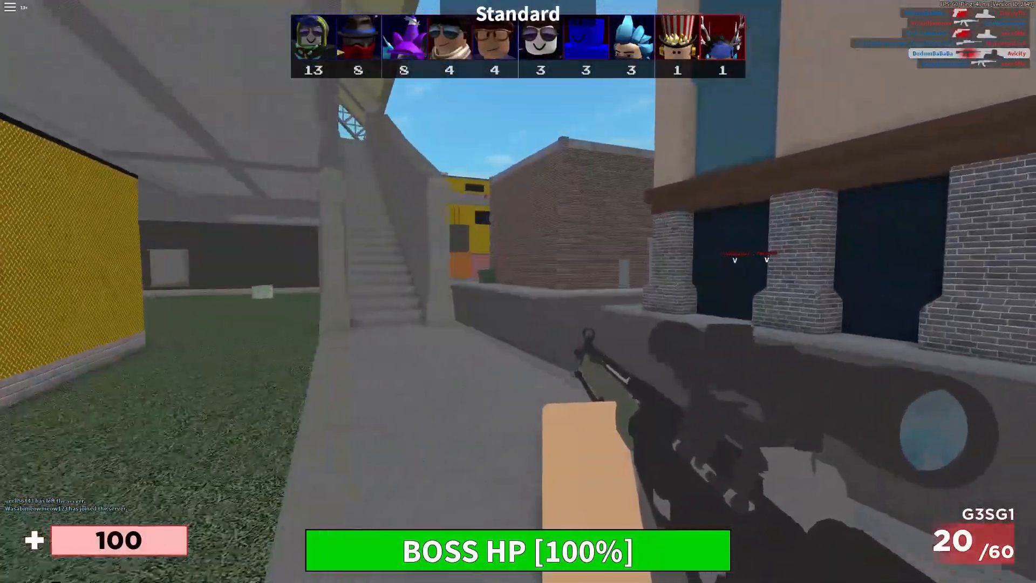
key("a")
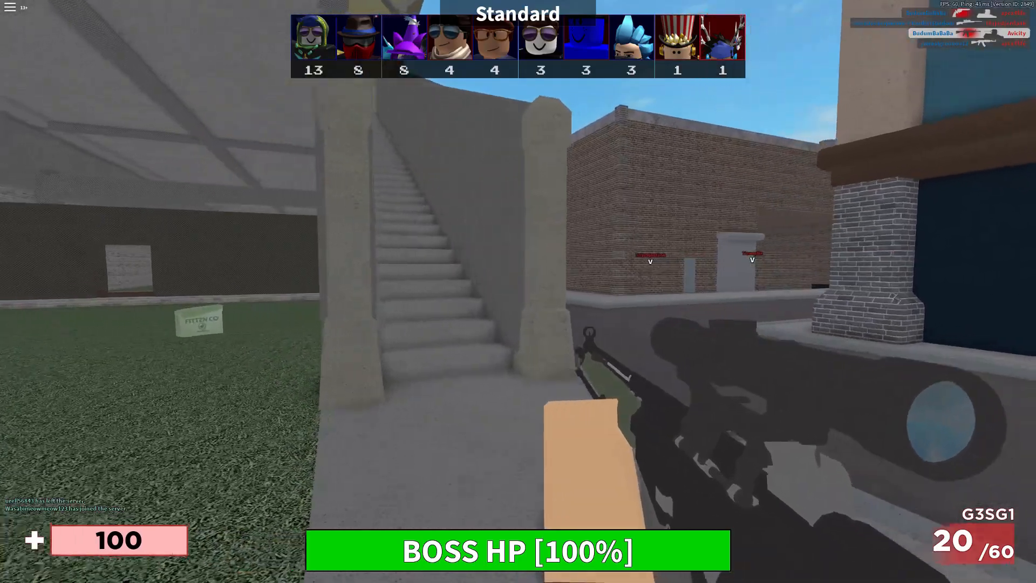
key("d")
key("a")
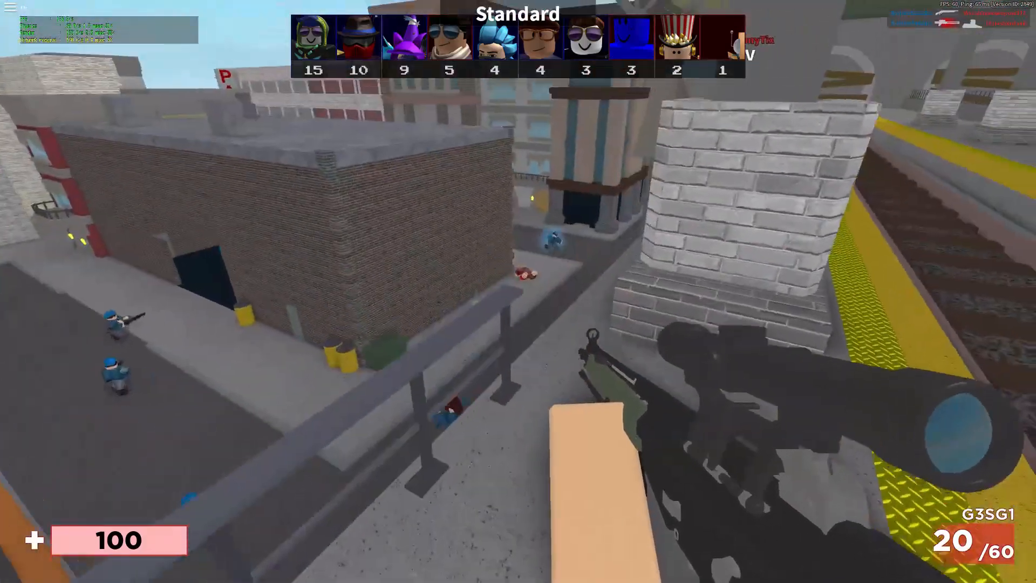
right_click(518, 292)
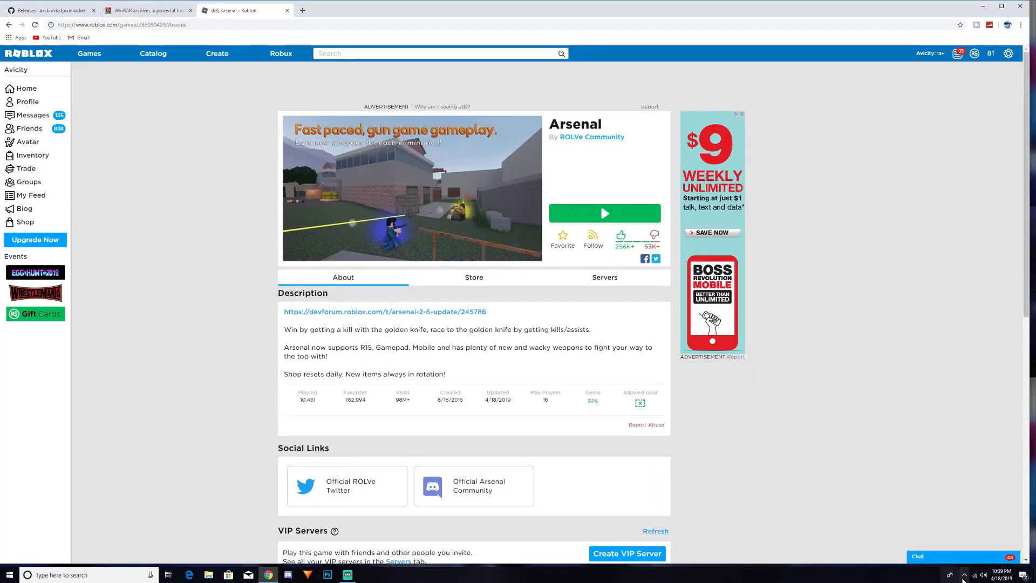
- Exit Roblox FPS Unlocker through its hidden notification icon and minimize the browser to return to the desktop
left_click(965, 578)
right_click(965, 559)
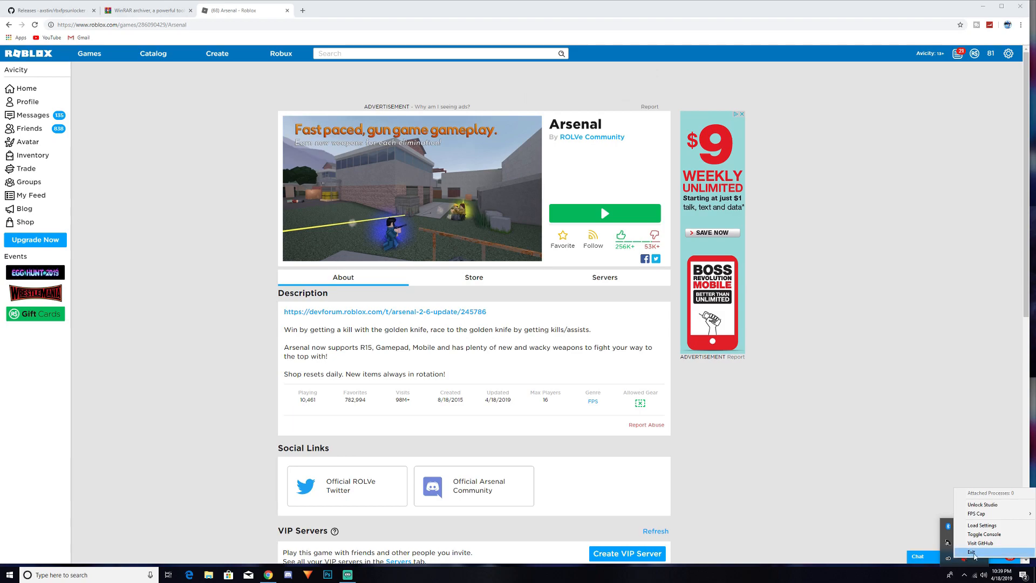
left_click(971, 552)
left_click(953, 478)
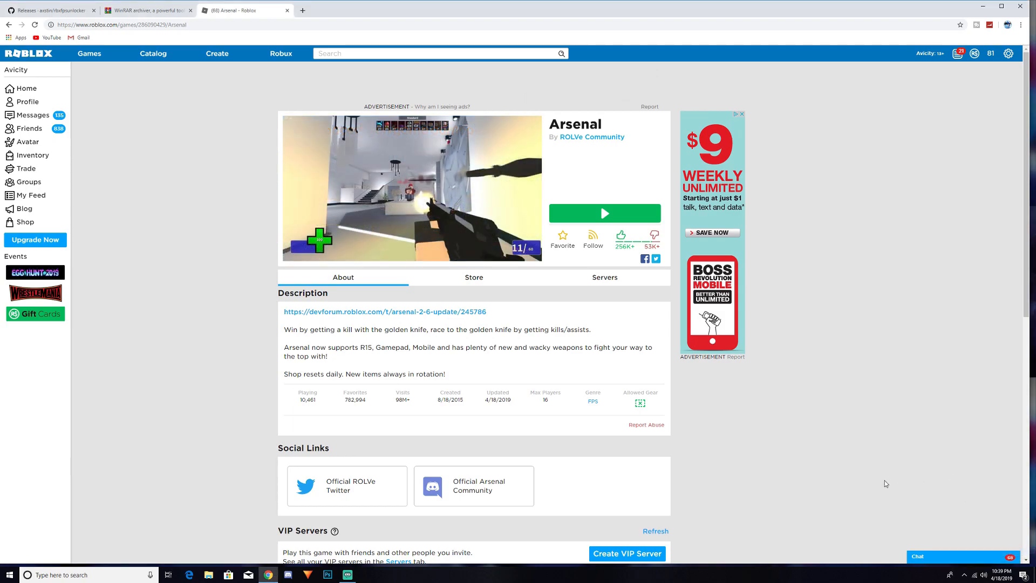
left_click(984, 7)
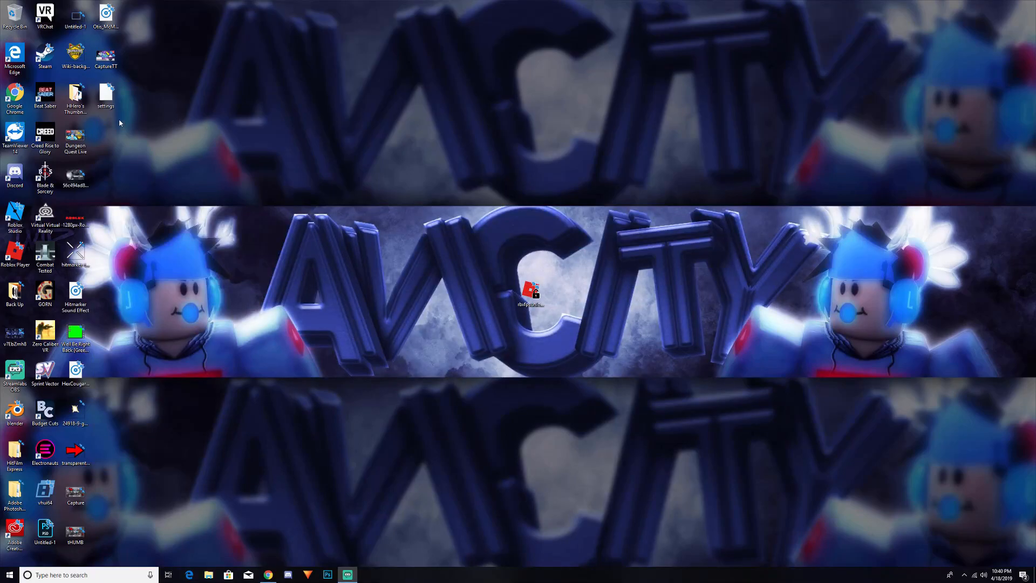
- Move the settings file and the rbxfpsunlocker program from the desktop to the Recycle Bin, emptying the bin after each
right_click(16, 17)
left_click(46, 31)
left_click(540, 323)
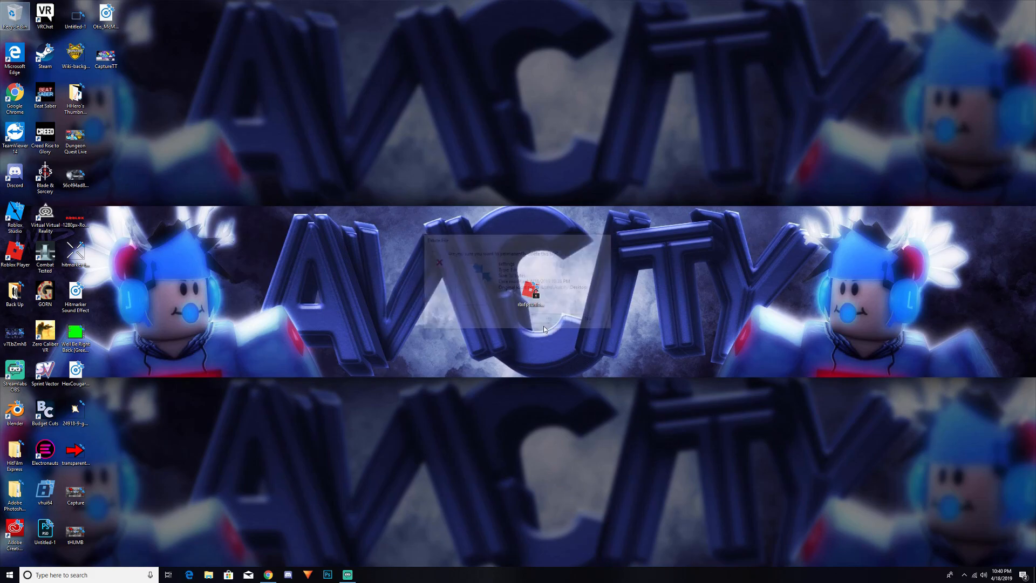
left_click_drag(14, 18, 15, 19)
right_click(15, 18)
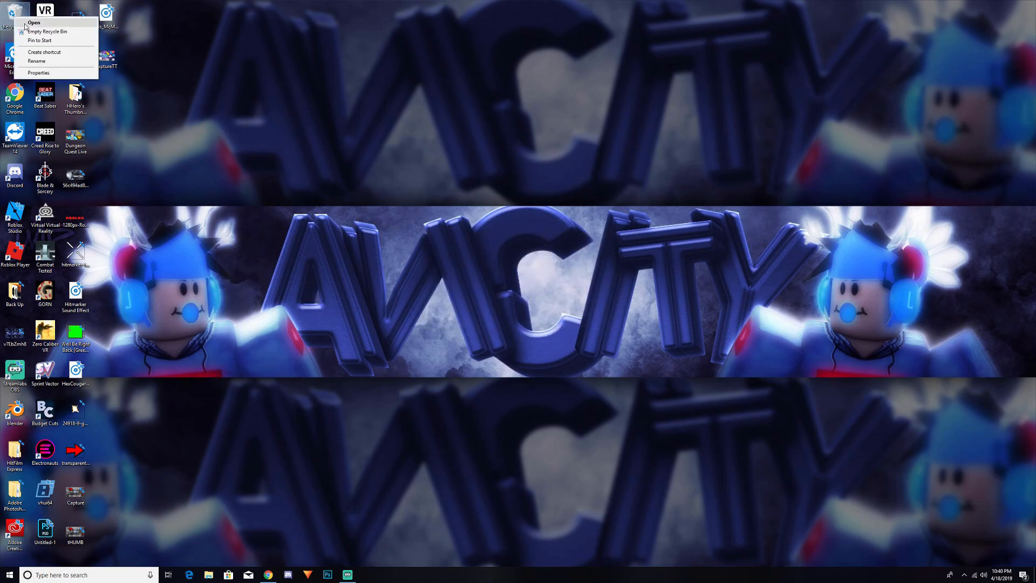
left_click(36, 33)
left_click(543, 321)
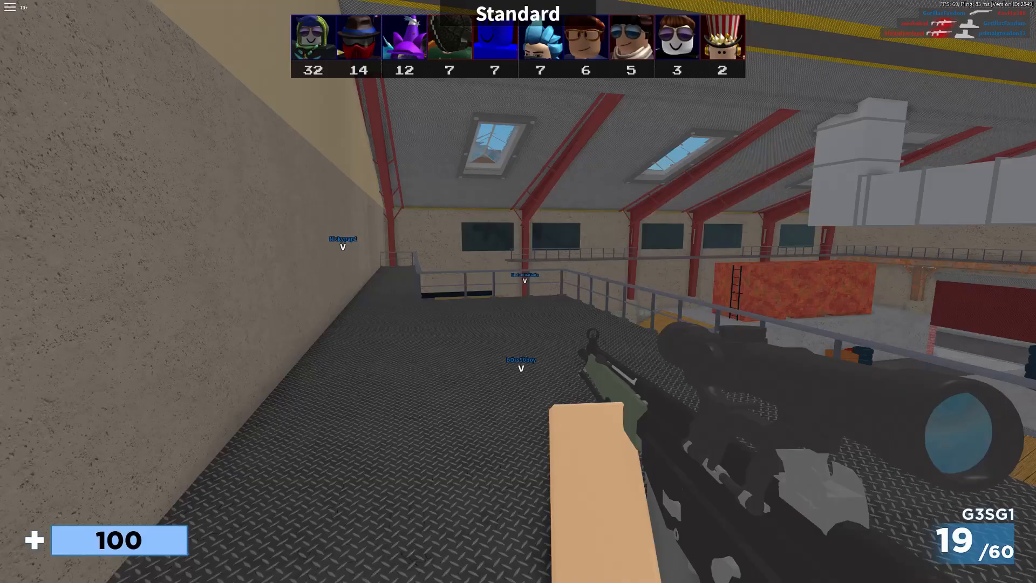
- Show the performance stats overlay in Arsenal and look around the warehouse to check the frame rate without the unlocker
key("w")
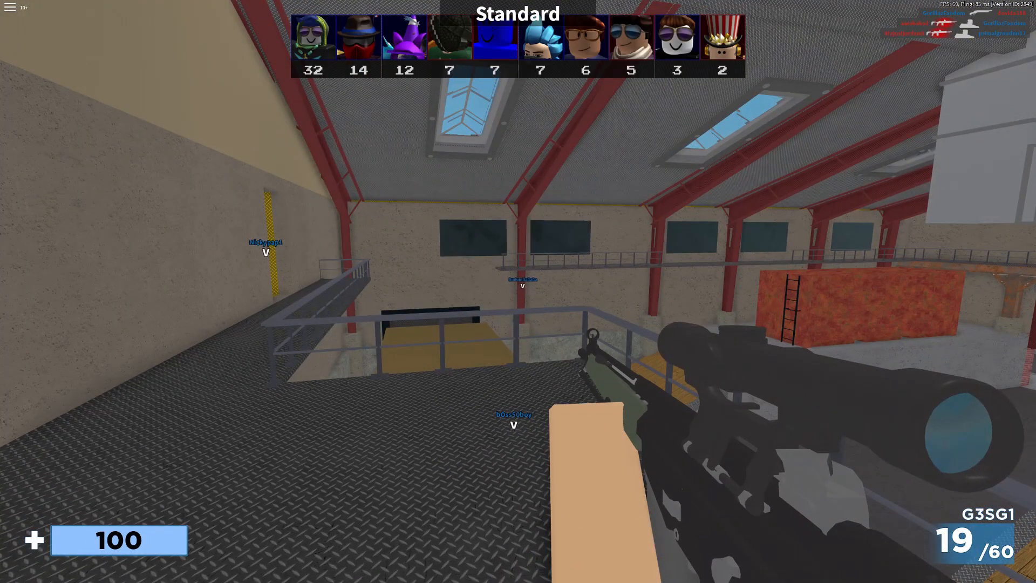
key("shift+F5")
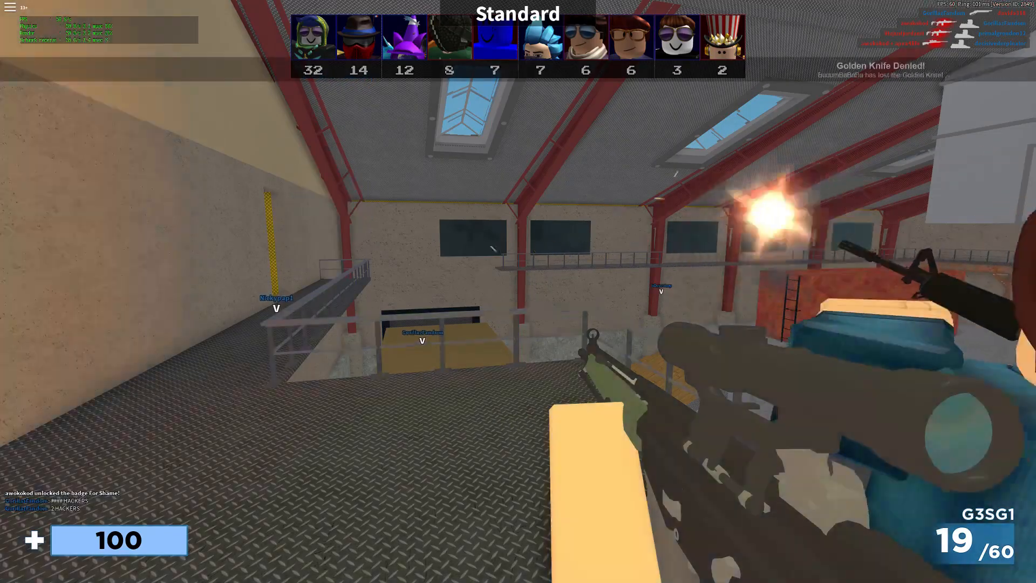
key("s")
key("w")
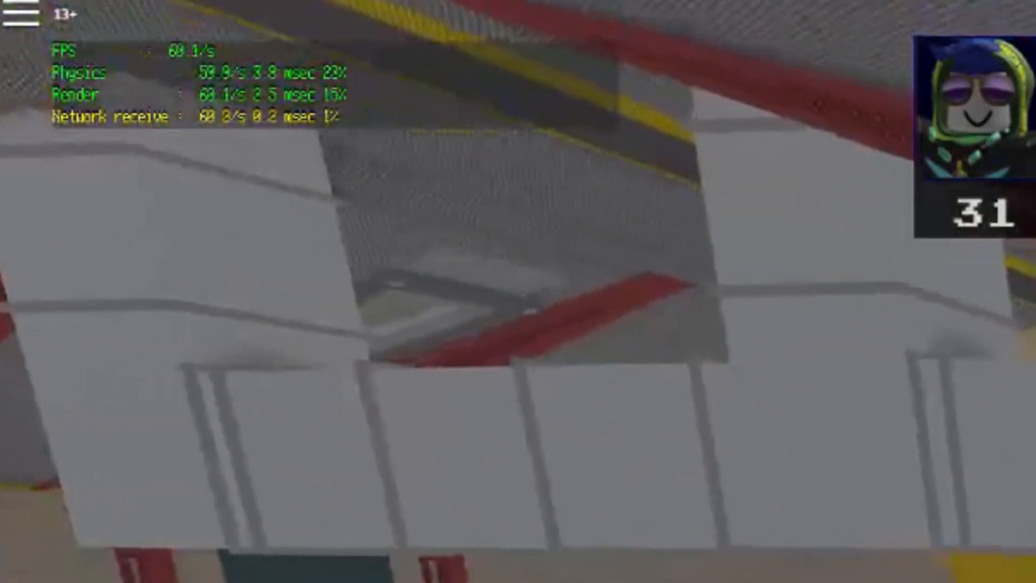
key("w")
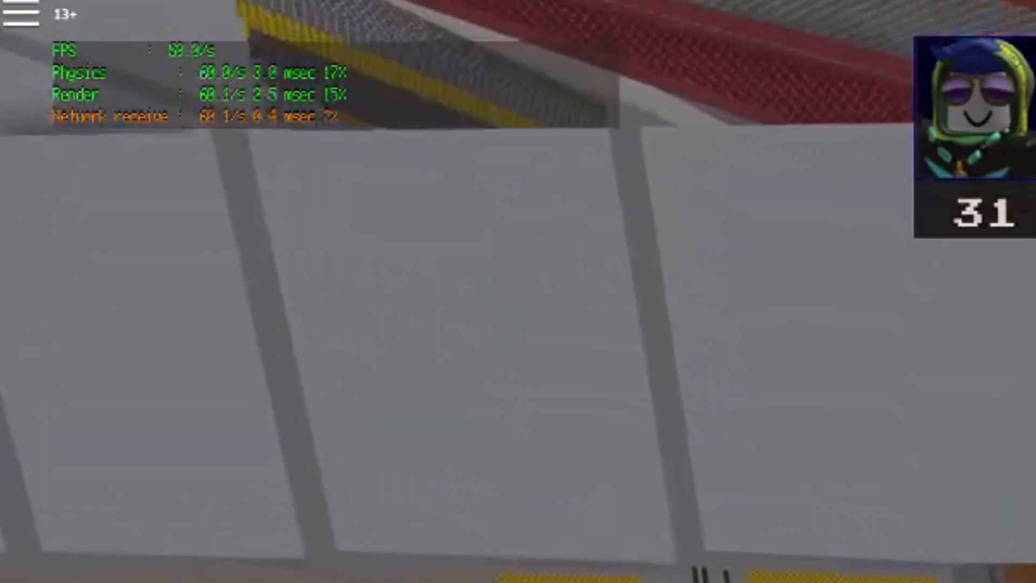
- Add the network stats to the overlay, hide them again, and check the frame rate while running through the map
key("shift+F3")
key("w")
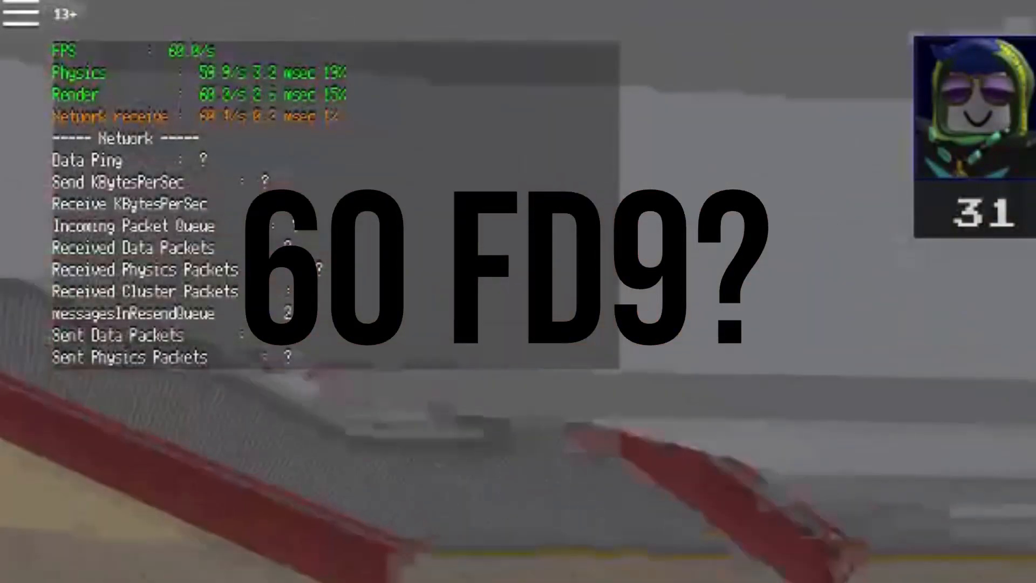
key("w")
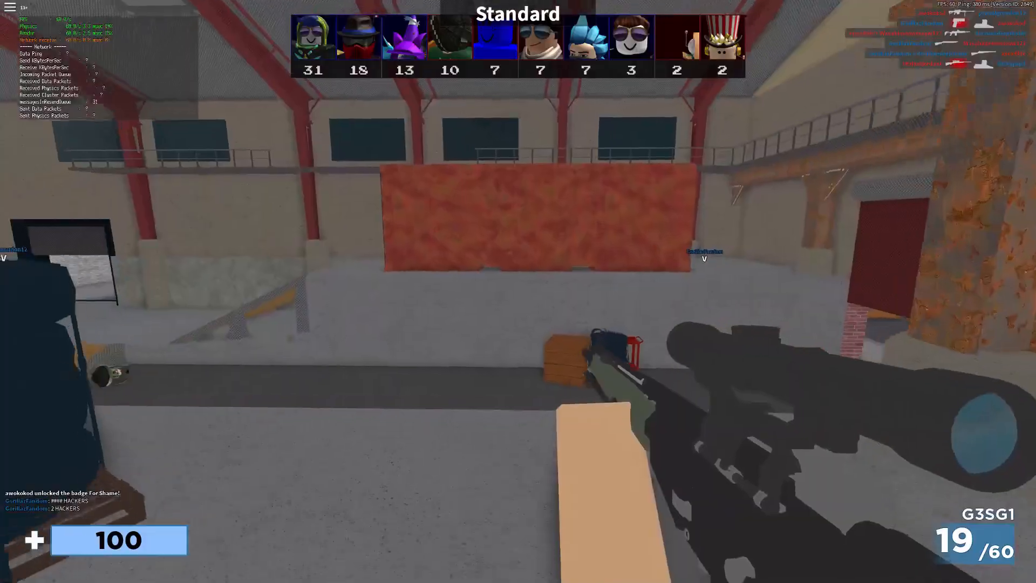
key("w")
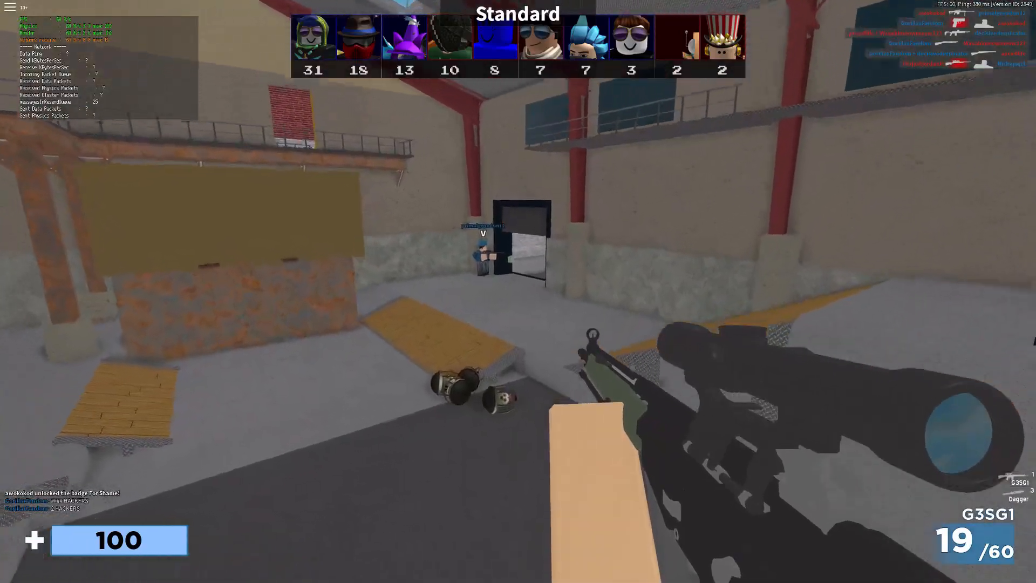
key("w")
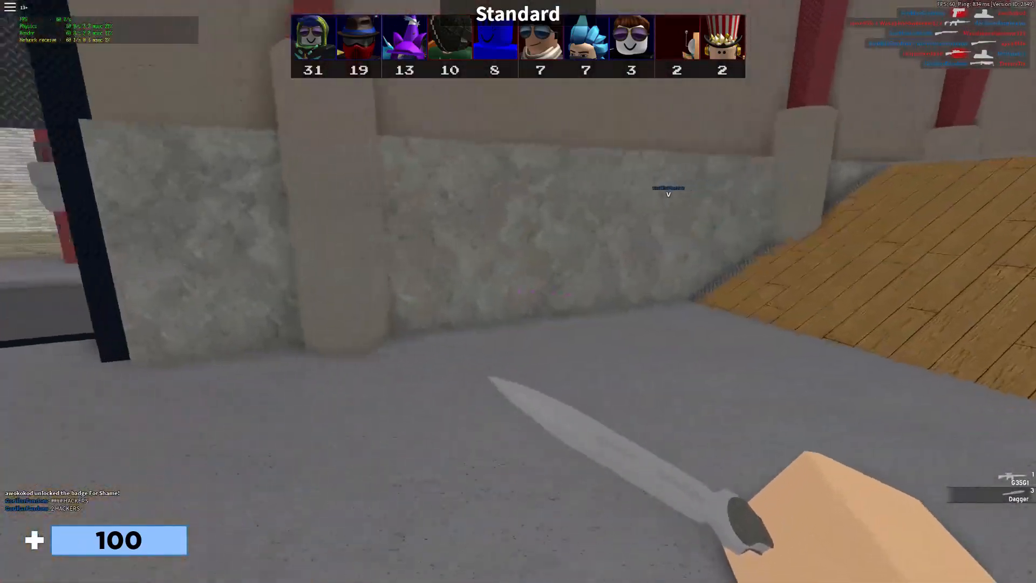
key("w")
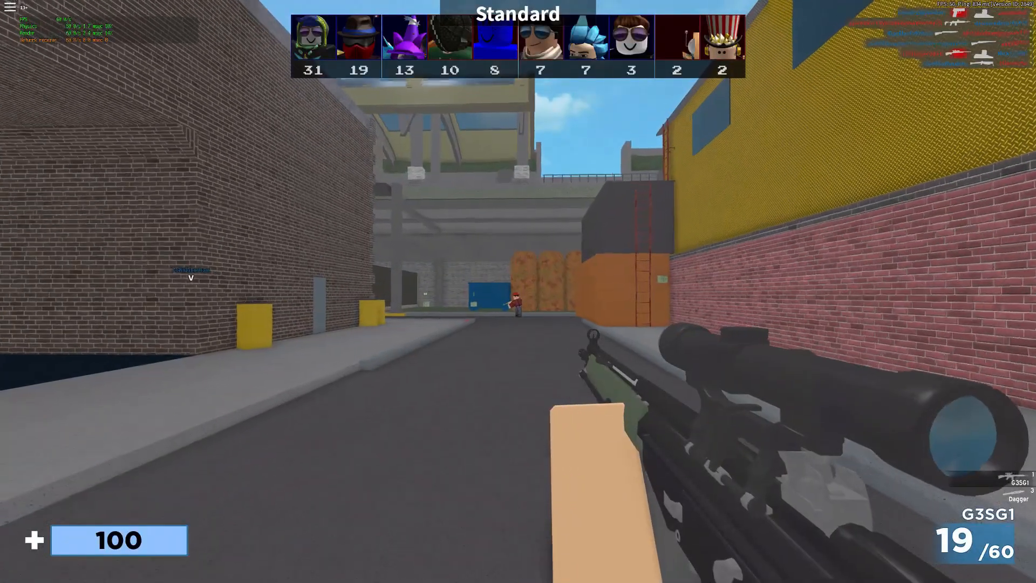
key("w")
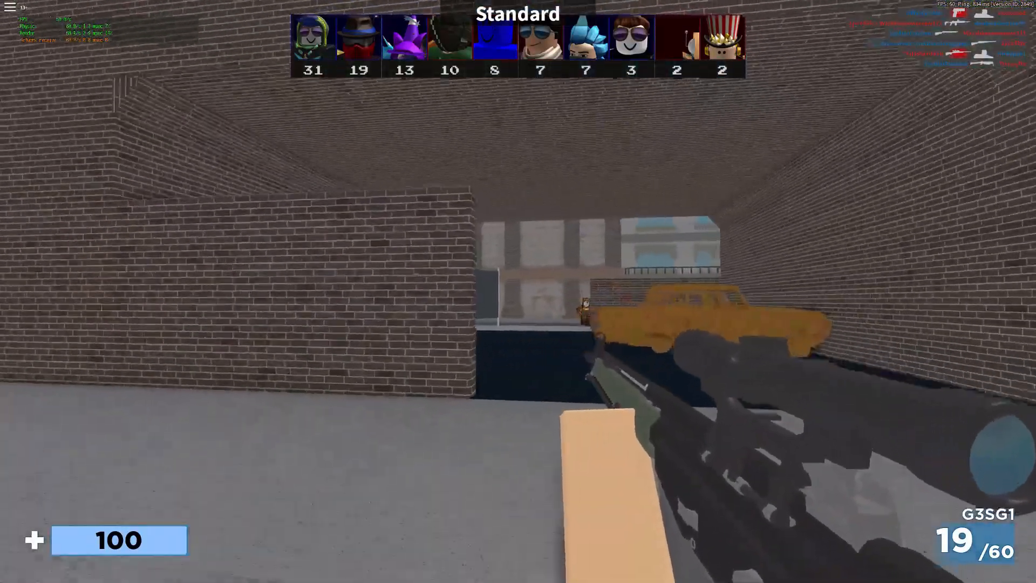
key("w")
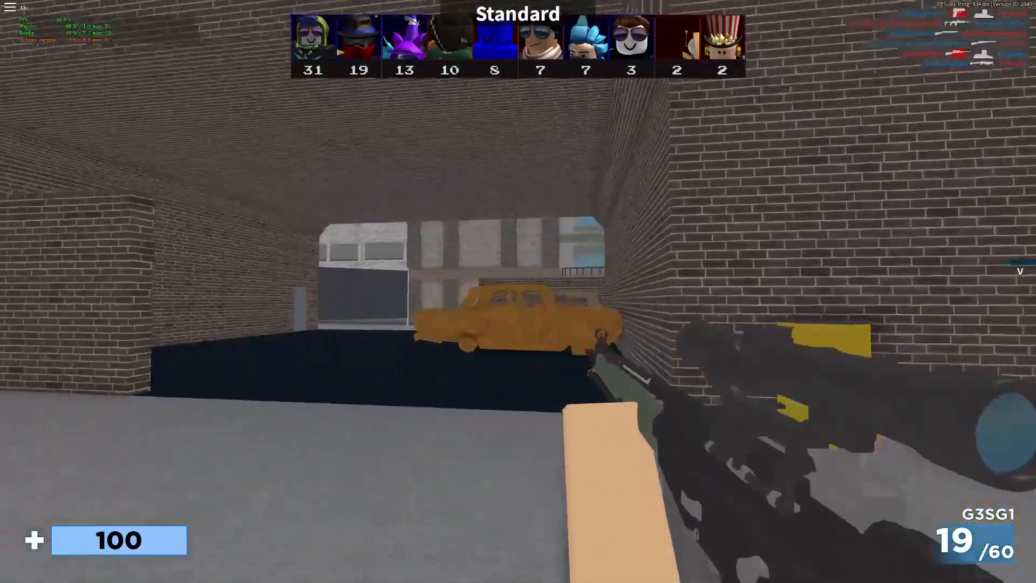
- Show the network stats again and check the readings while moving along the street
key("shift+F3")
key("w")
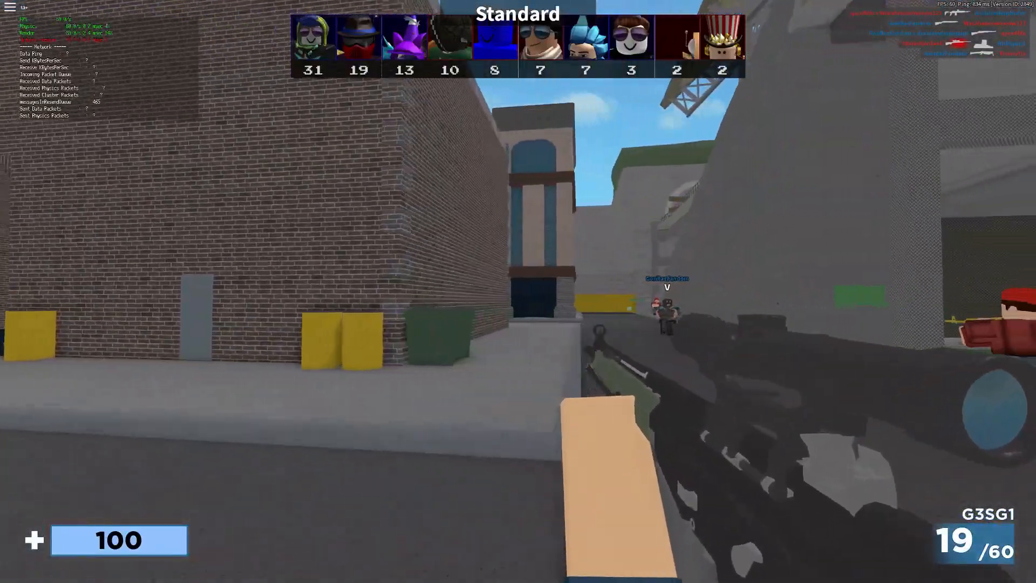
key("w")
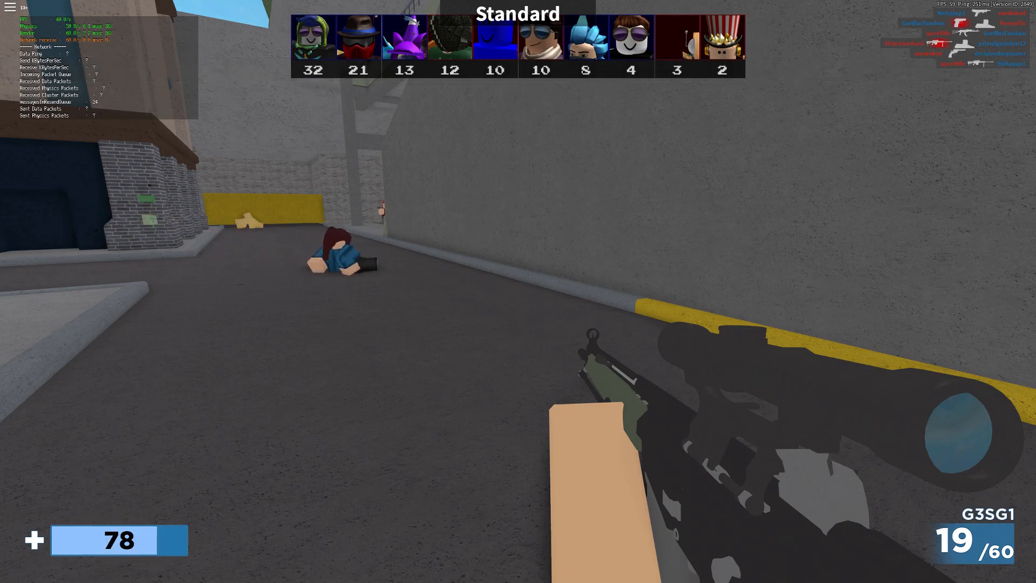
- Aim at the enemy players through the G3SG1 scope and fire at them
key("s")
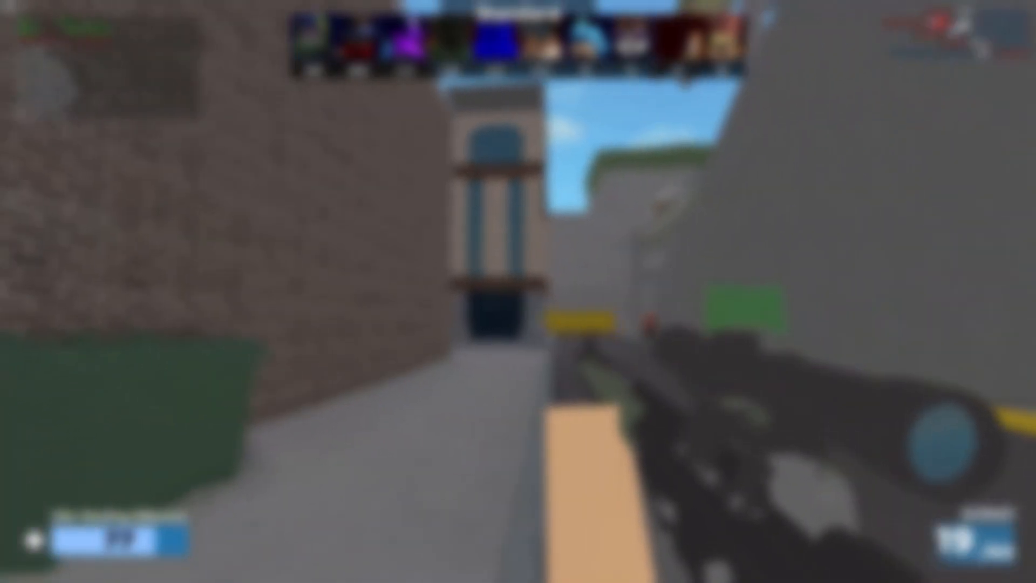
right_click(518, 291)
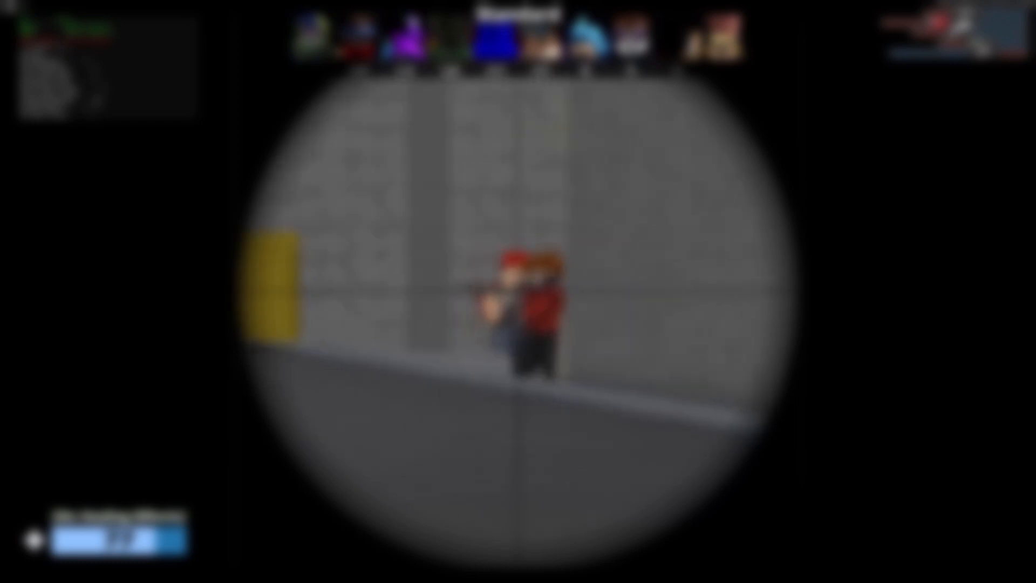
right_click(518, 291)
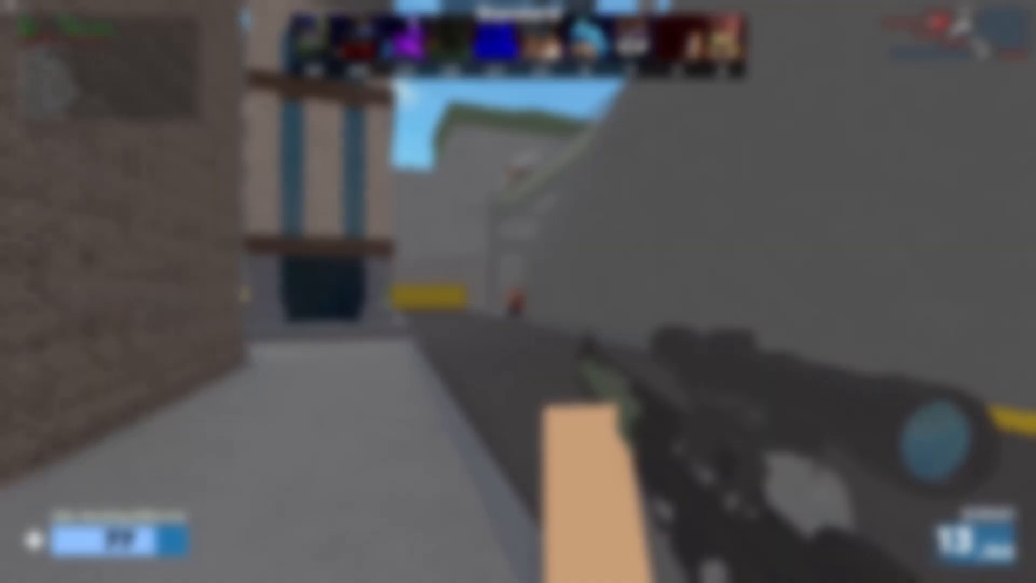
right_click(517, 292)
right_click(518, 292)
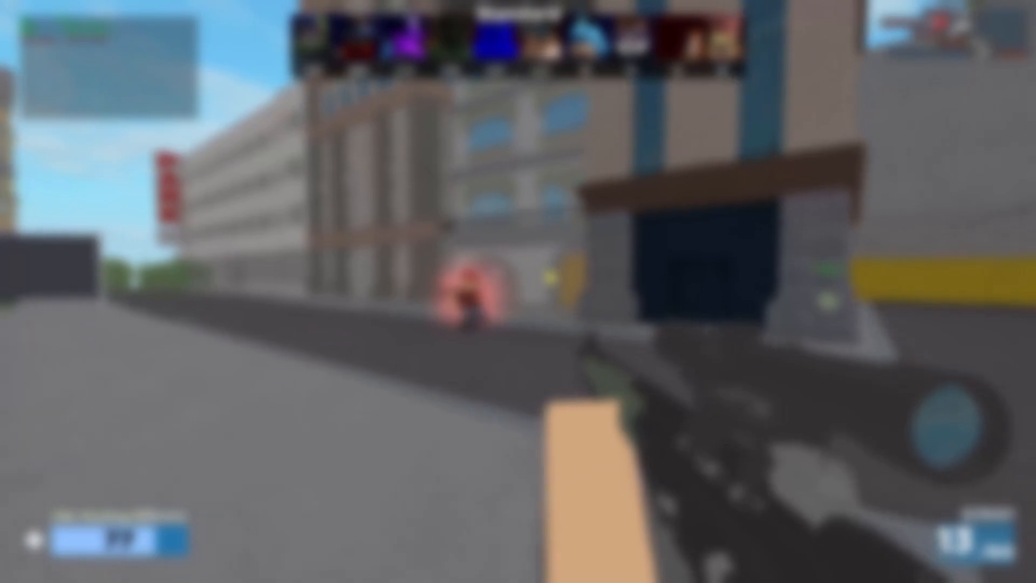
- Zoom in on the red-capped enemy in the street through the rifle scope and fire at them
right_click(518, 291)
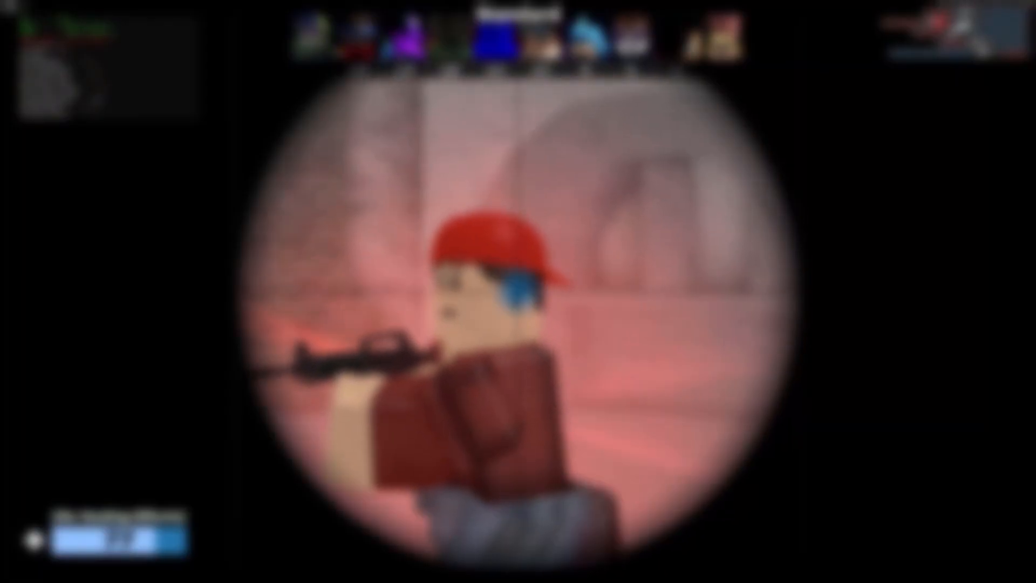
right_click(518, 292)
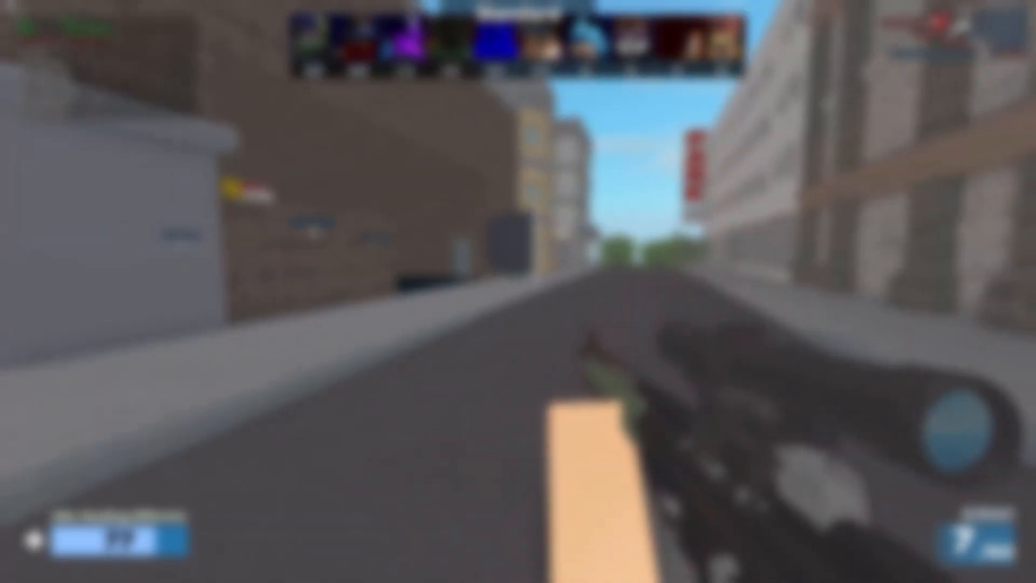
- Switch to the knife and run past the red-capped enemy, along the stairway and out to the open concrete area
key("q")
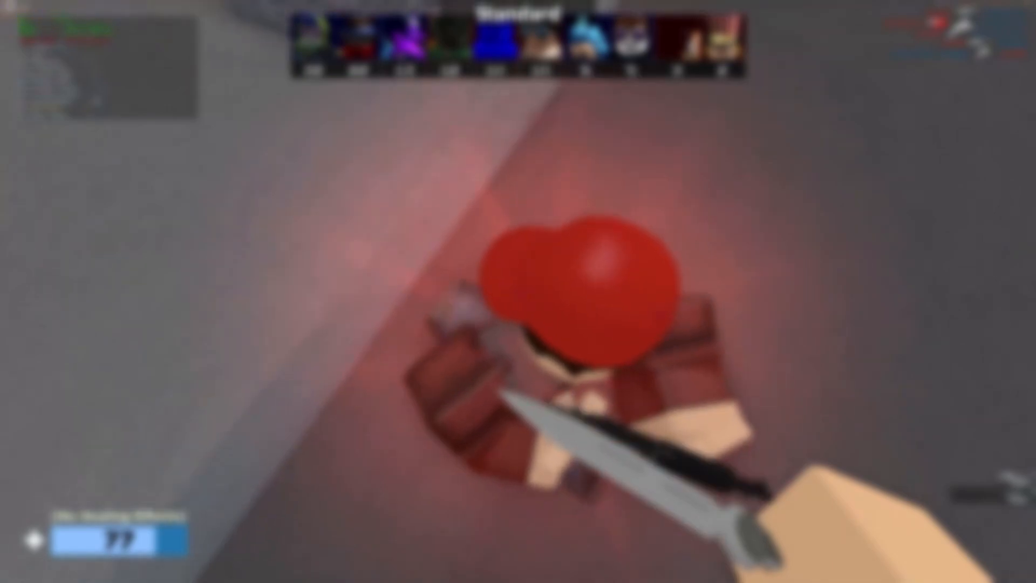
key("w")
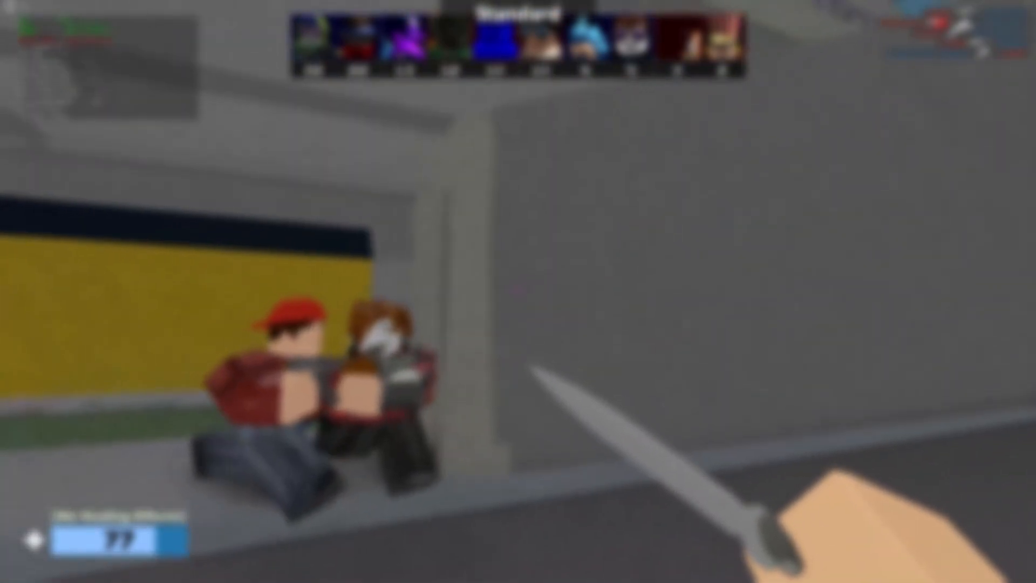
key("w")
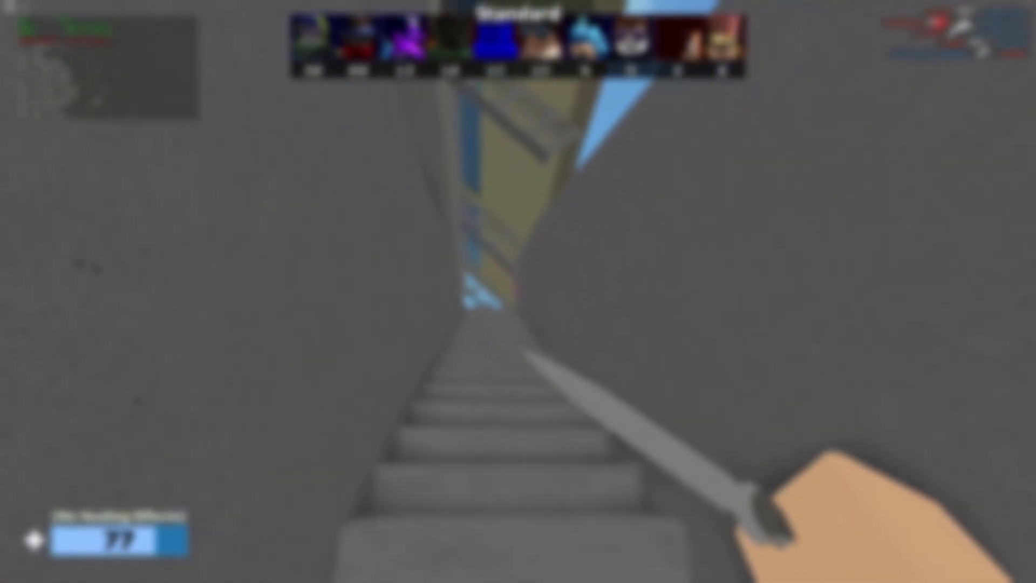
key("w")
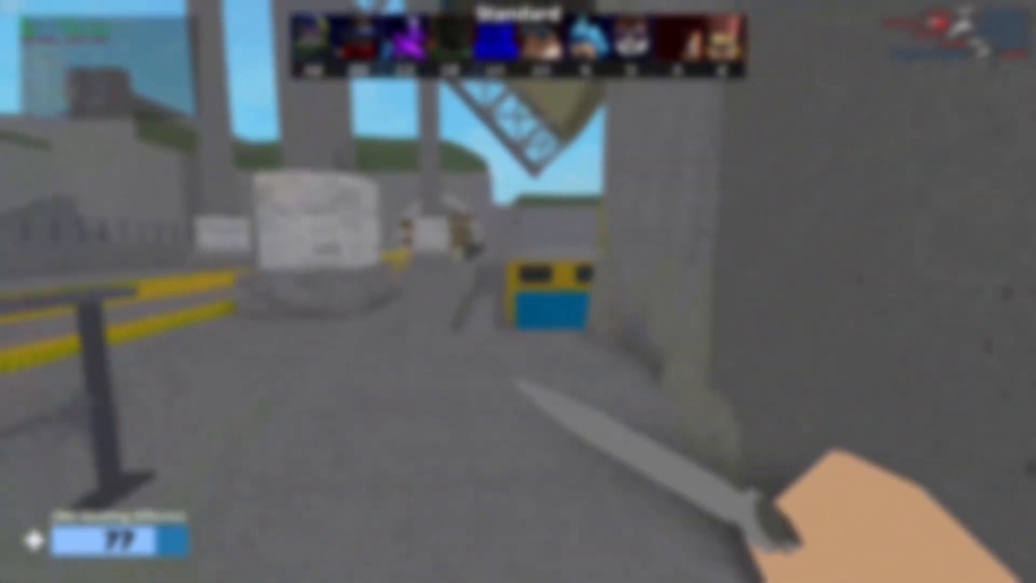